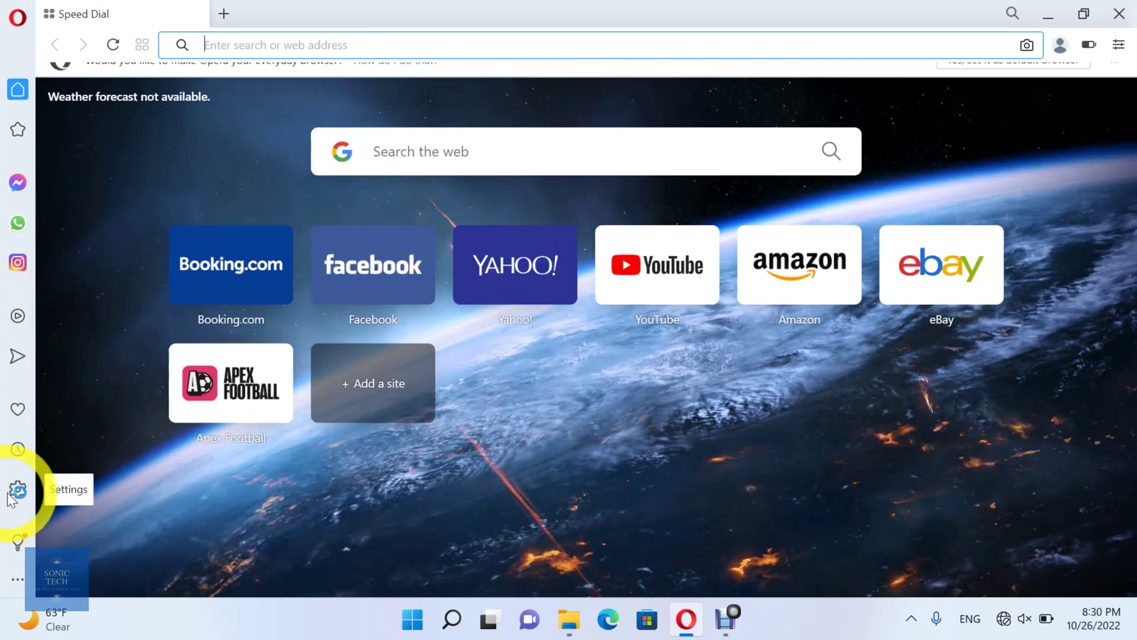
Open Opera's settings and expand the Advanced section to show the Autofill options
{"action": "left_click", "coordinate": [13, 491]}
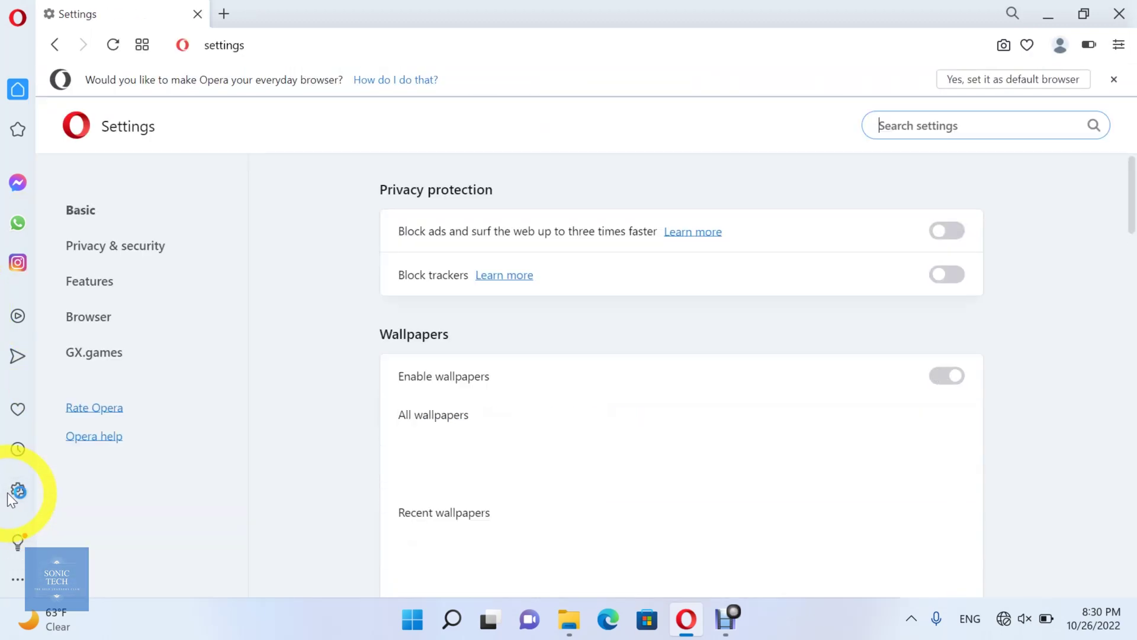
{"action": "scroll", "coordinate": [549, 417], "scroll_direction": "down", "scroll_amount": 15}
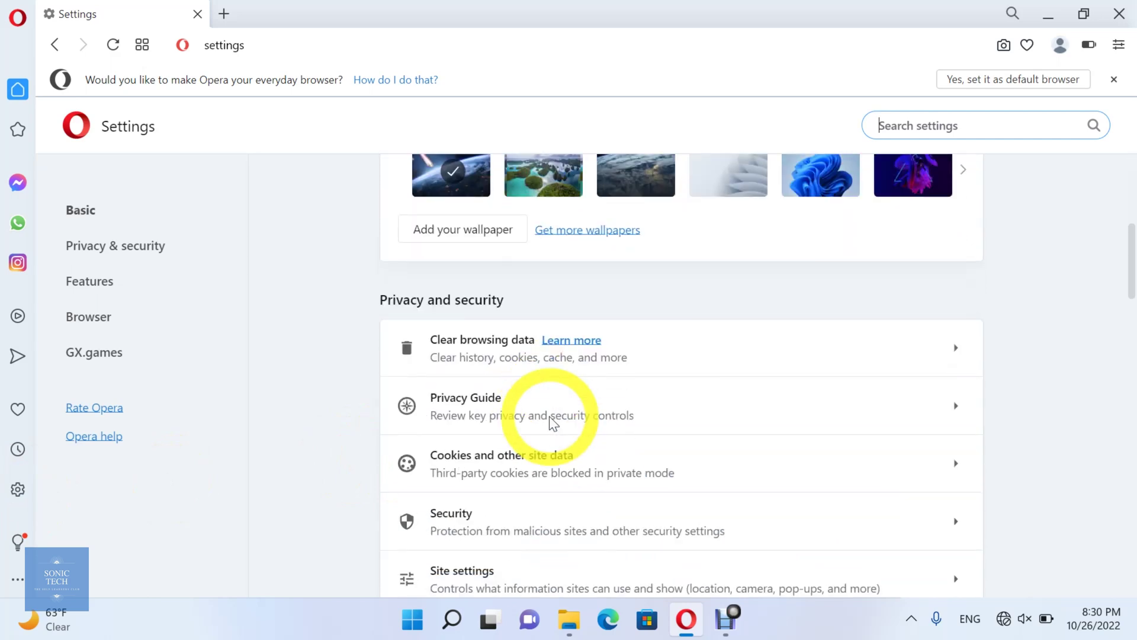
{"action": "scroll", "coordinate": [549, 415], "scroll_direction": "down", "scroll_amount": 7}
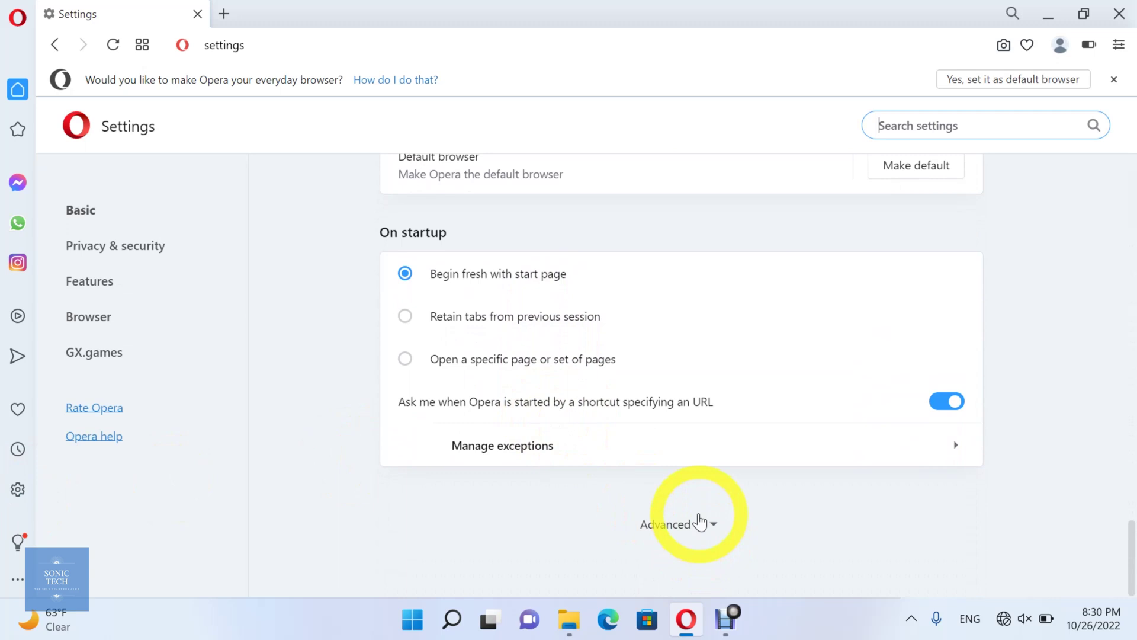
{"action": "left_click", "coordinate": [703, 523]}
{"action": "scroll", "coordinate": [700, 521], "scroll_direction": "down", "scroll_amount": 3}
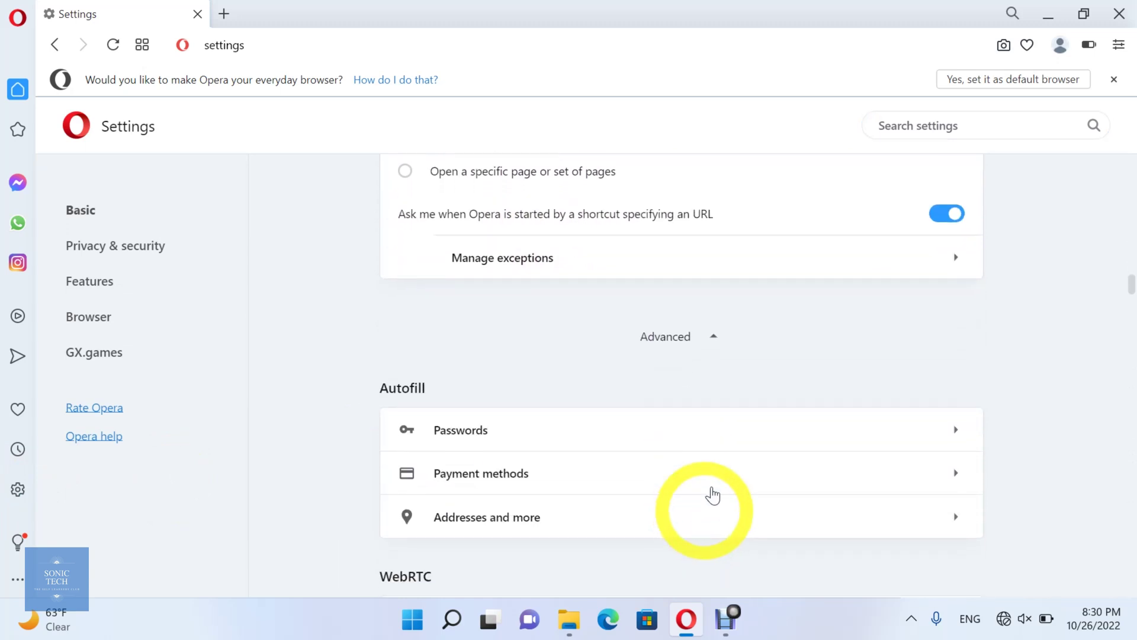
{"action": "scroll", "coordinate": [713, 313], "scroll_direction": "down", "scroll_amount": 2}
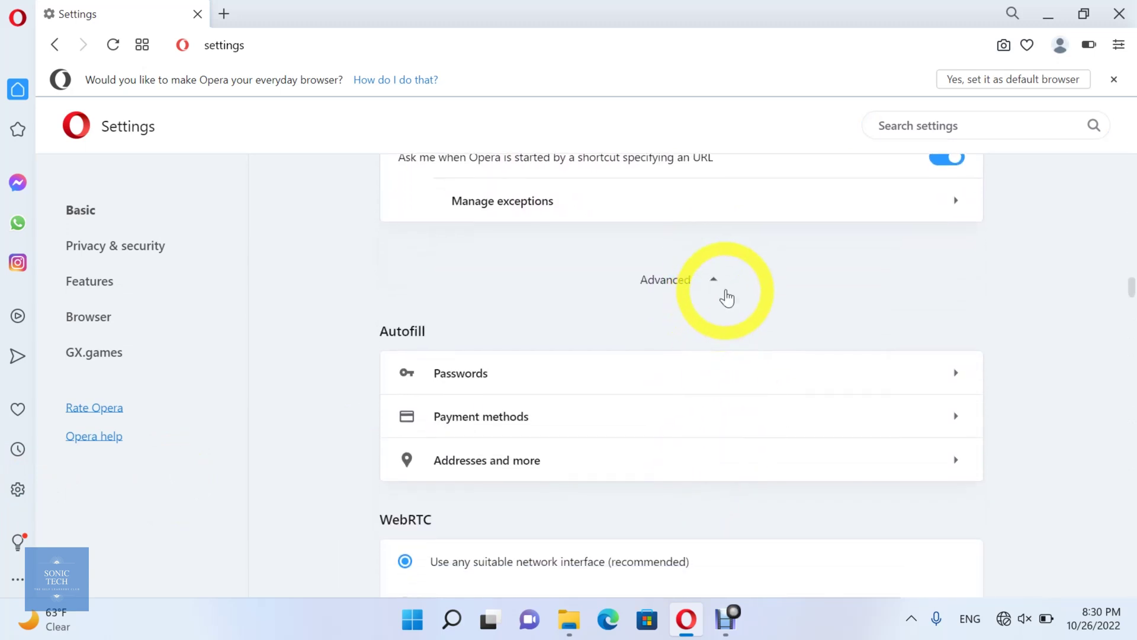
{"action": "left_click", "coordinate": [721, 384]}
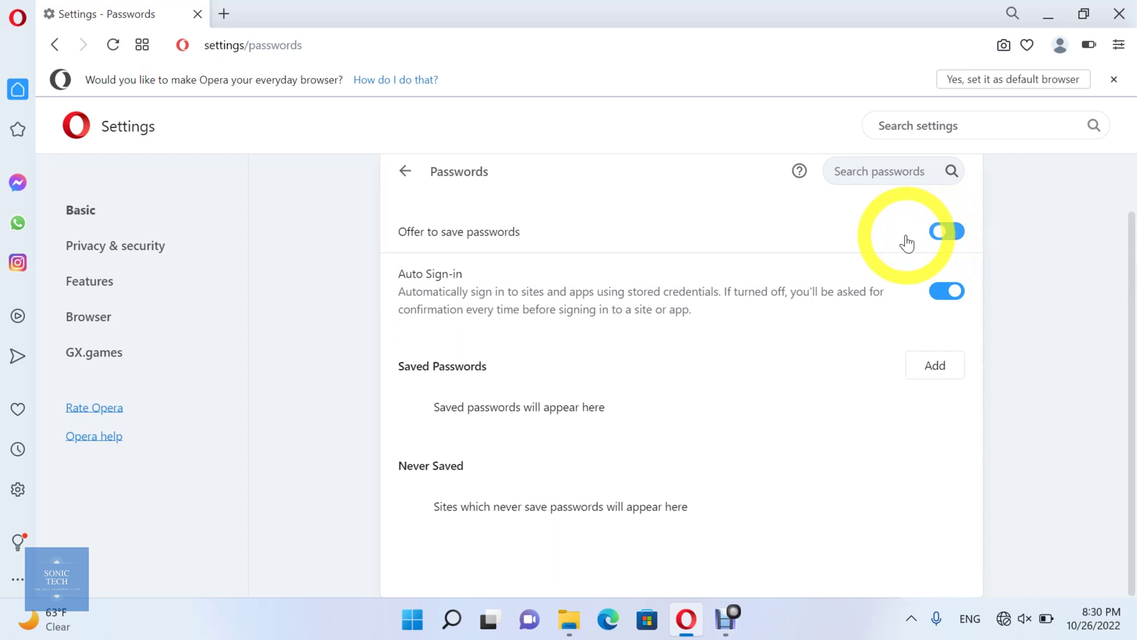
{"action": "left_click", "coordinate": [956, 233]}
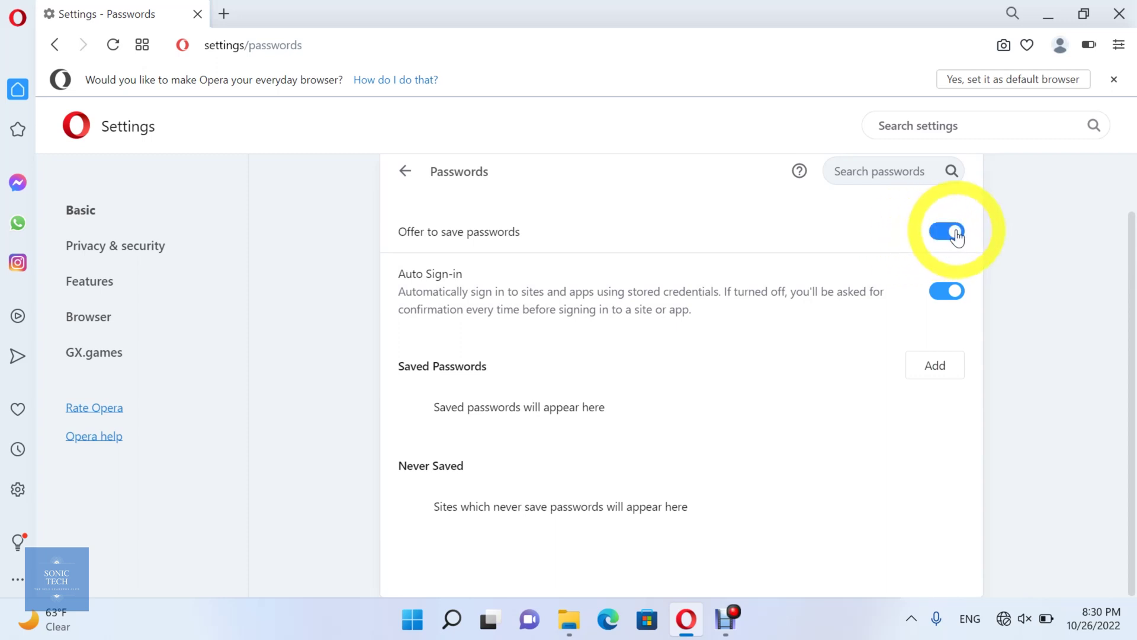
{"action": "left_click", "coordinate": [948, 307]}
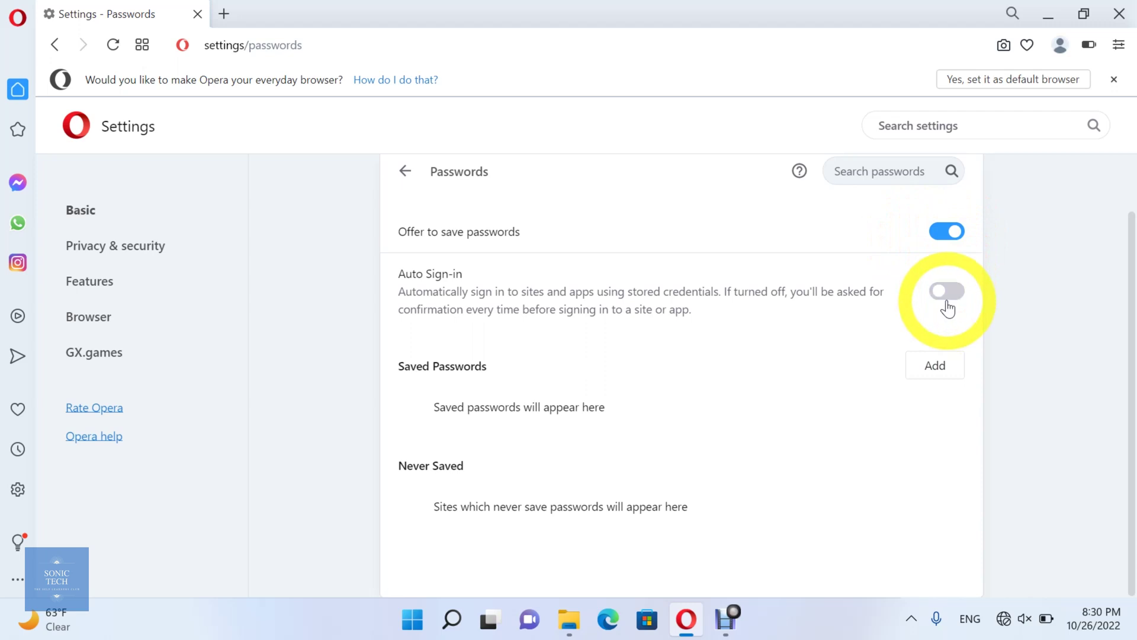
{"action": "left_click", "coordinate": [948, 307]}
{"action": "left_click", "coordinate": [942, 366]}
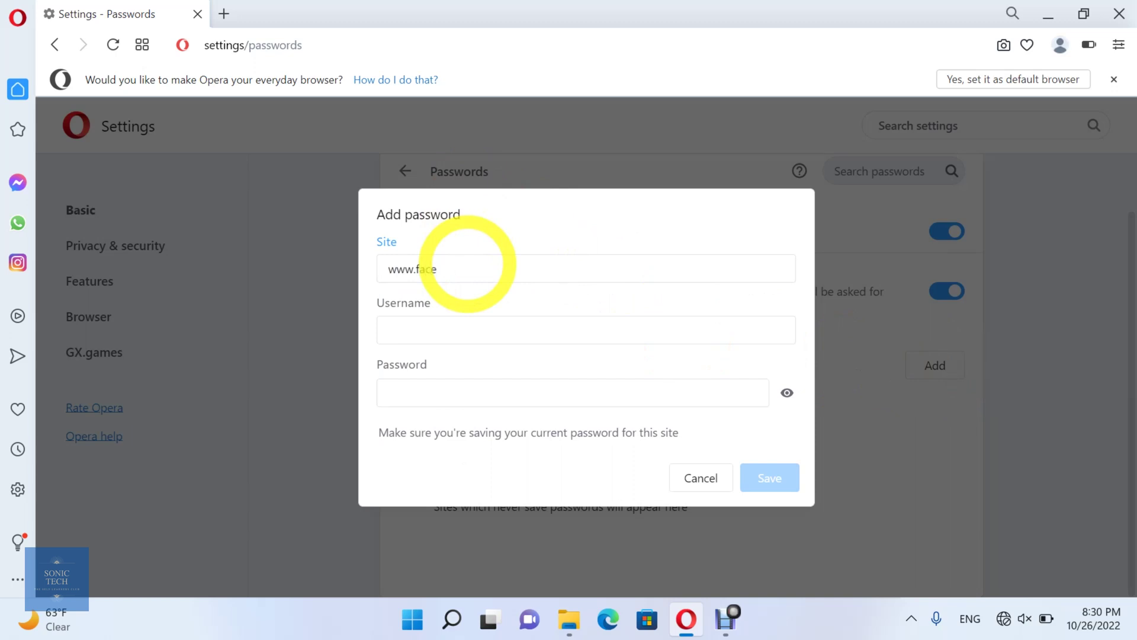
{"action": "type", "text": "www.facebook"}
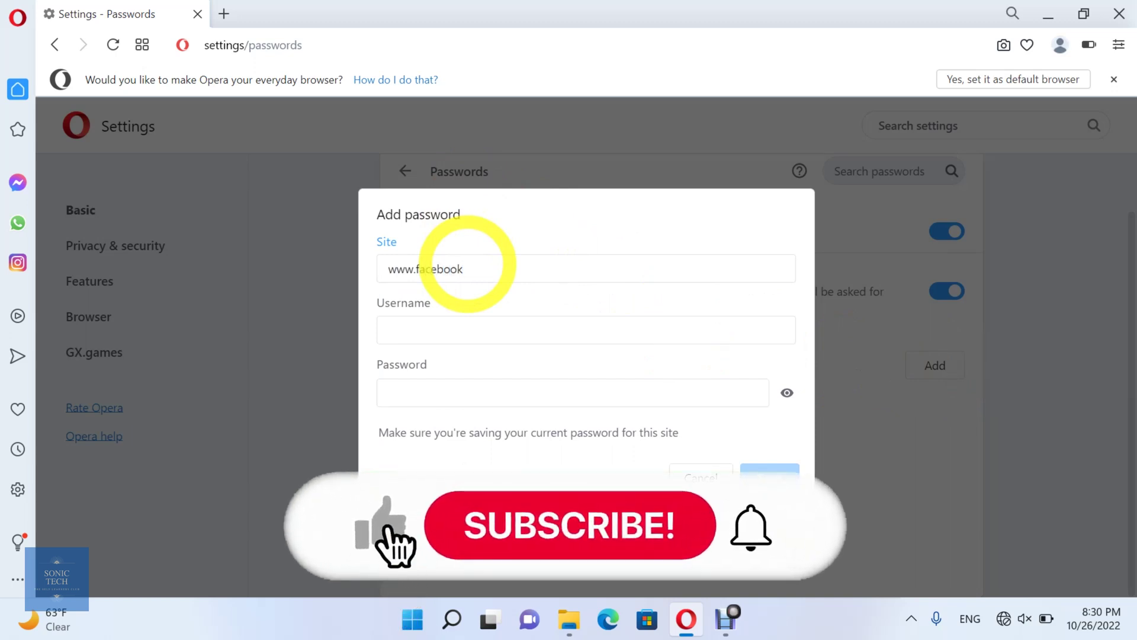
{"action": "type", "text": ".com"}
{"action": "key", "text": "Tab"}
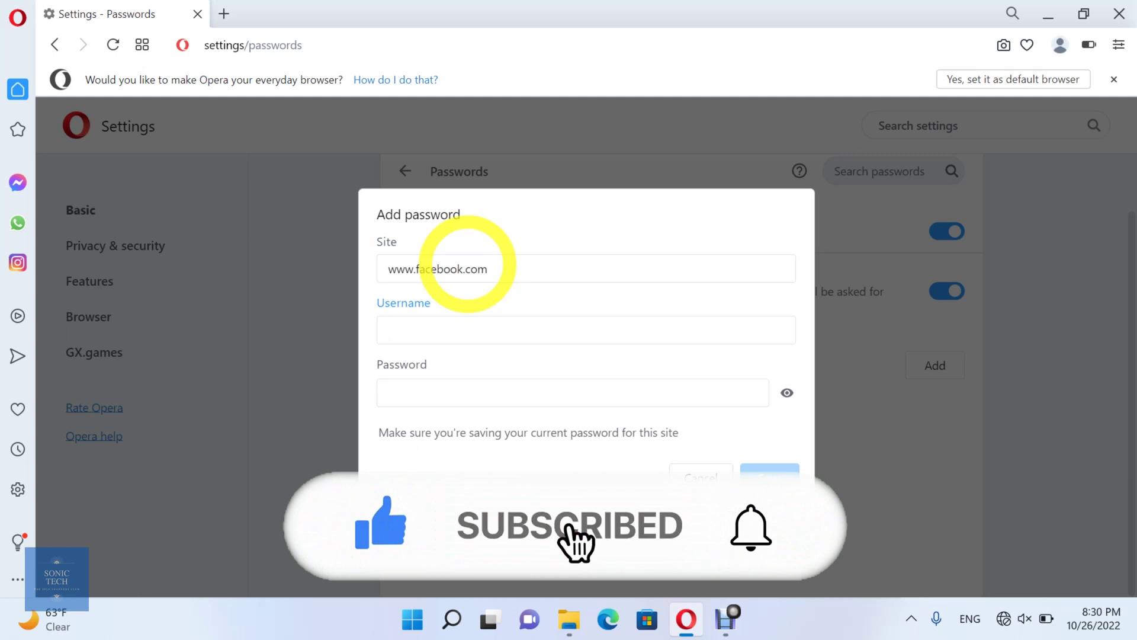
{"action": "type", "text": "sonic"}
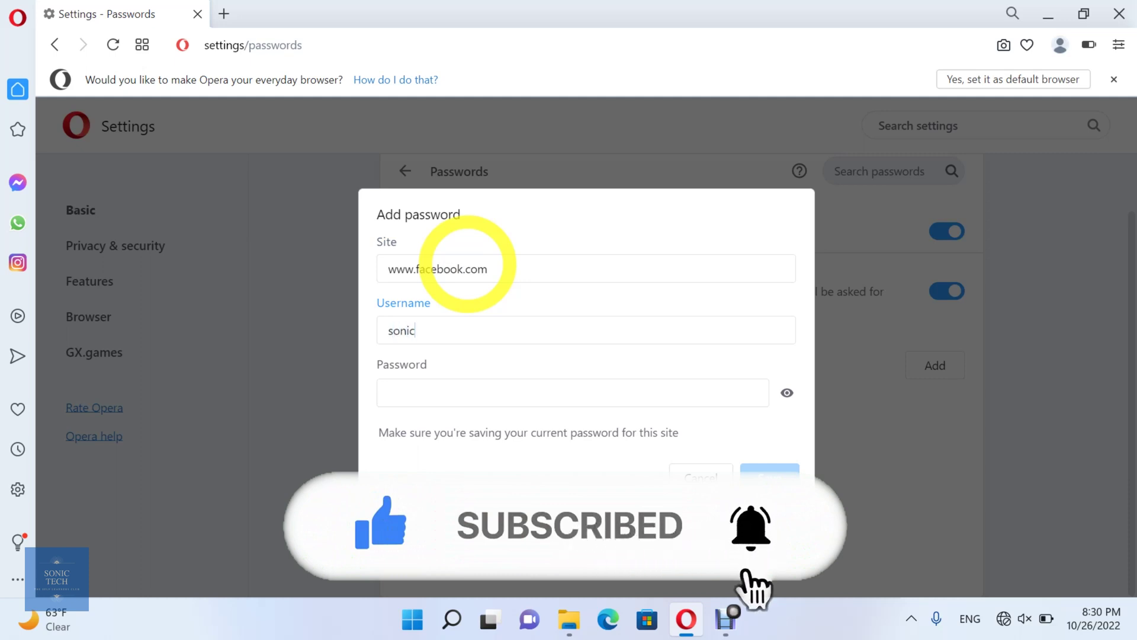
{"action": "type", "text": " Tech"}
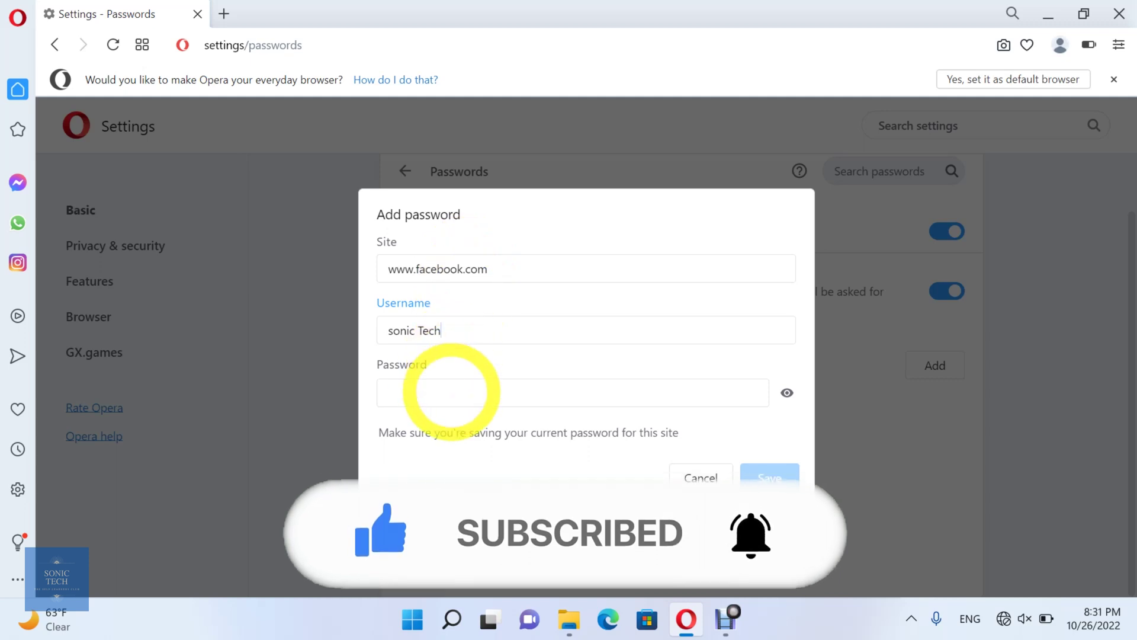
{"action": "left_click", "coordinate": [455, 391]}
{"action": "type", "text": "123"}
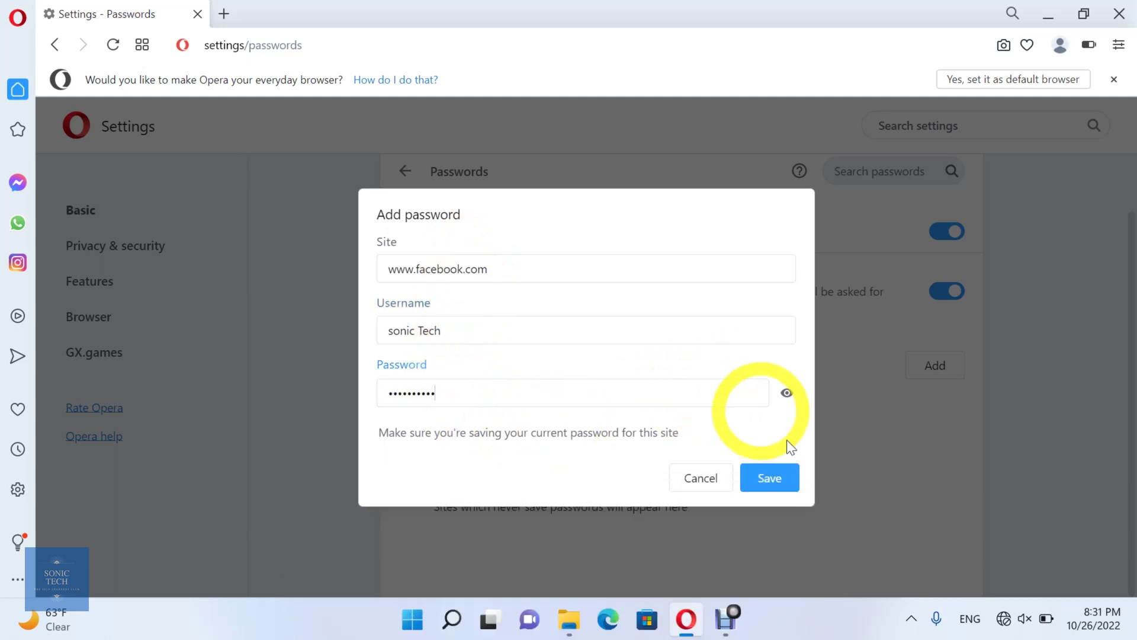
{"action": "left_click", "coordinate": [770, 480]}
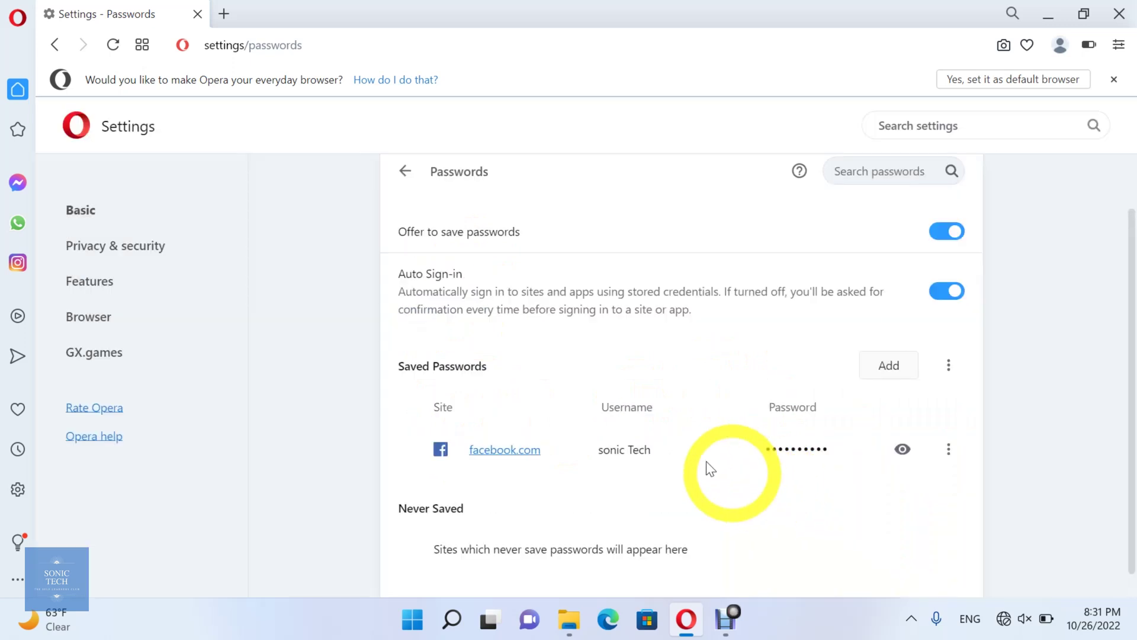
{"action": "left_click", "coordinate": [948, 449]}
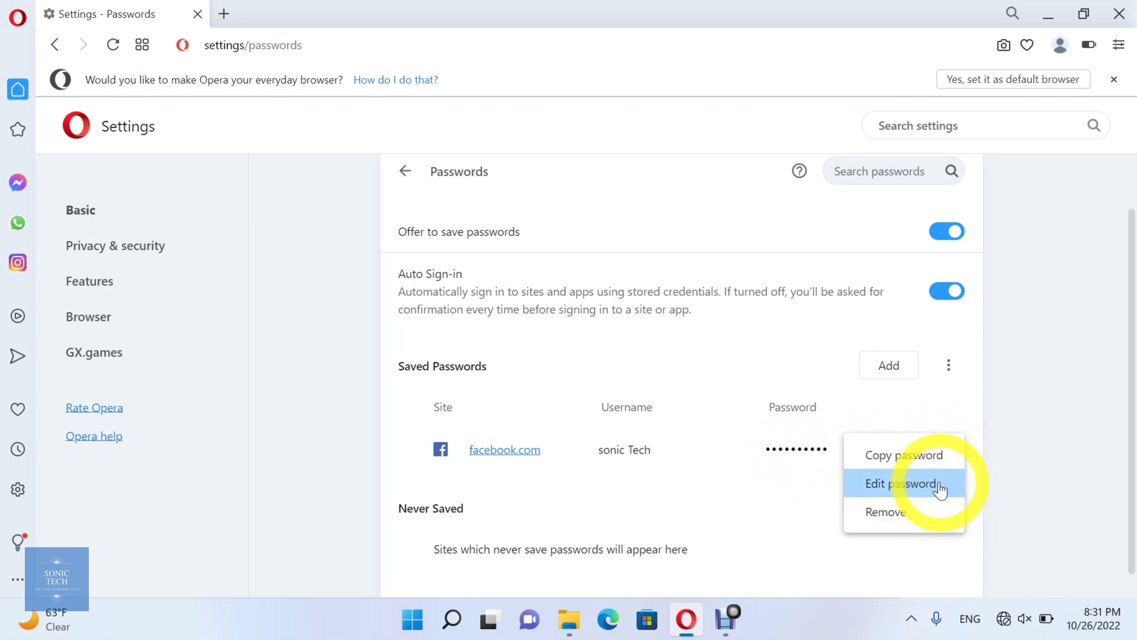
{"action": "left_click", "coordinate": [940, 484]}
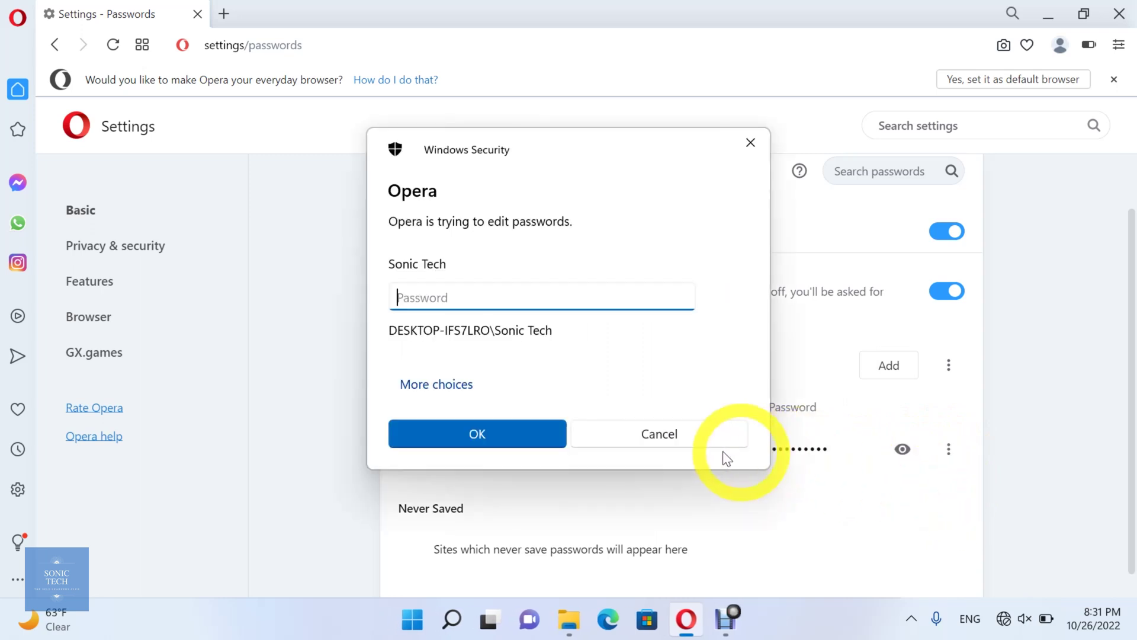
{"action": "left_click", "coordinate": [700, 444]}
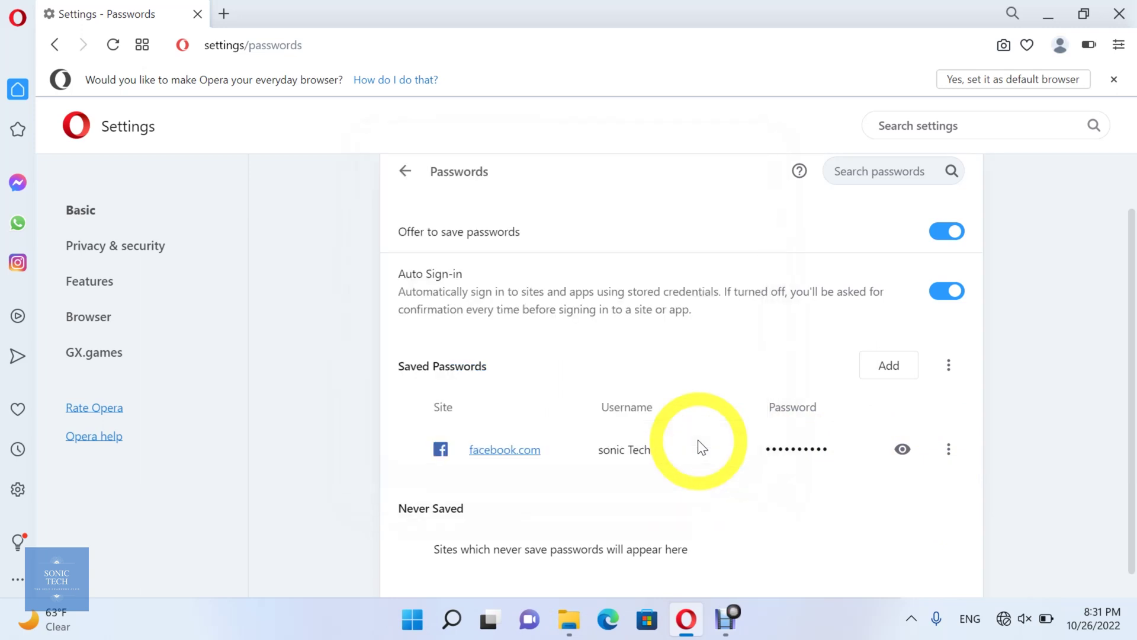
{"action": "left_click", "coordinate": [948, 452]}
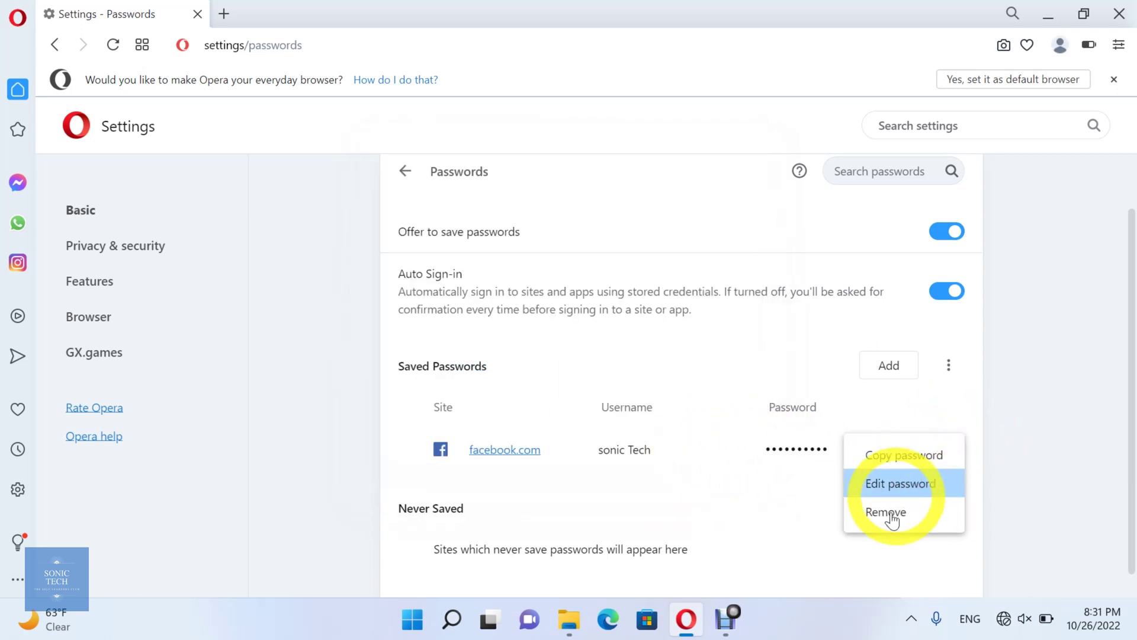
{"action": "left_click", "coordinate": [906, 509]}
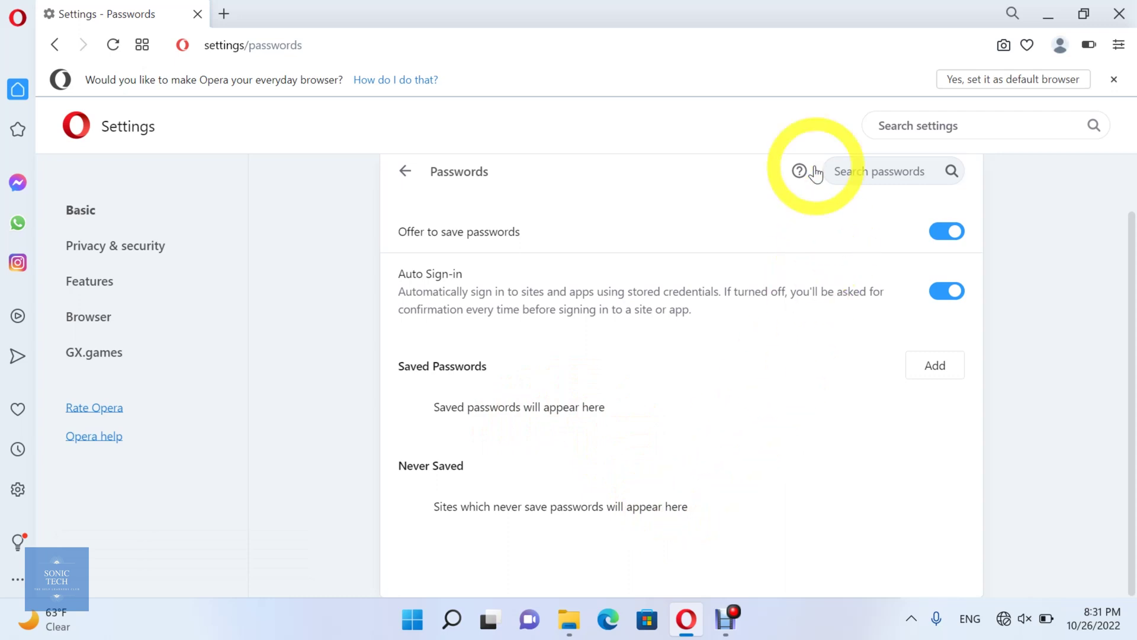
Return to the Autofill settings and open Payment methods
{"action": "left_click", "coordinate": [405, 171]}
{"action": "scroll", "coordinate": [649, 296], "scroll_direction": "down", "scroll_amount": 1}
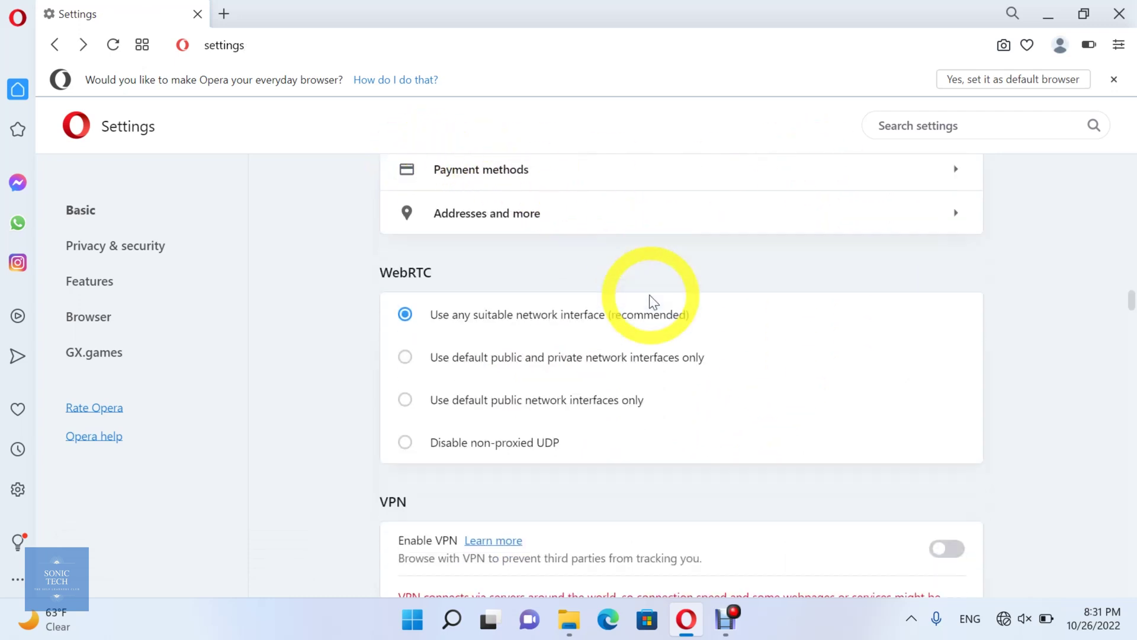
{"action": "scroll", "coordinate": [651, 299], "scroll_direction": "up", "scroll_amount": 1}
{"action": "scroll", "coordinate": [651, 300], "scroll_direction": "up", "scroll_amount": 1}
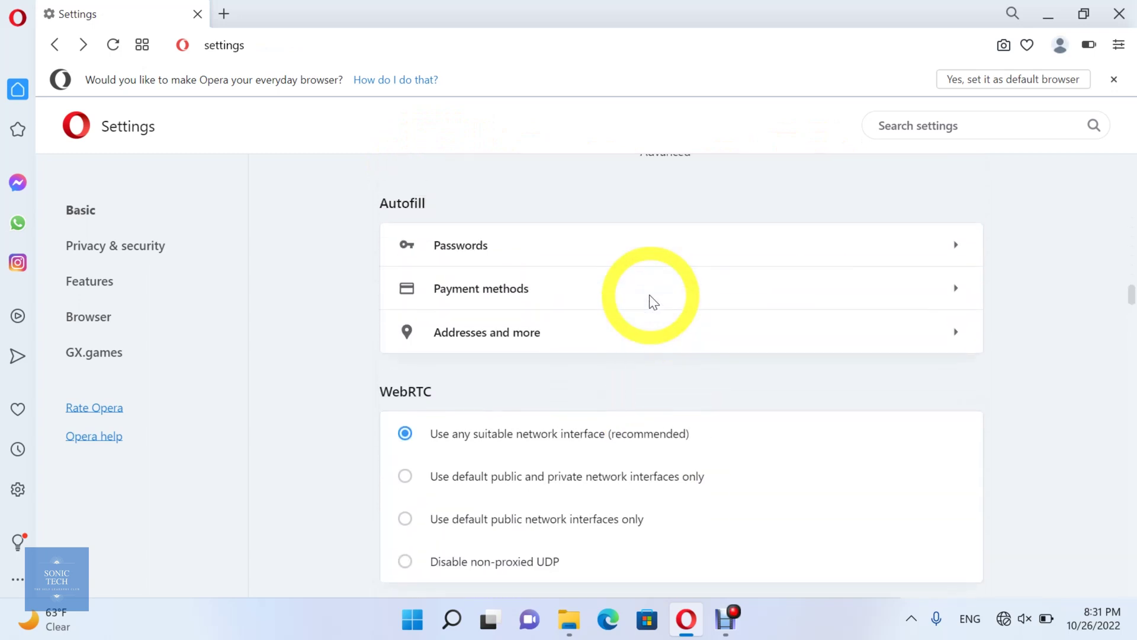
{"action": "left_click", "coordinate": [964, 306]}
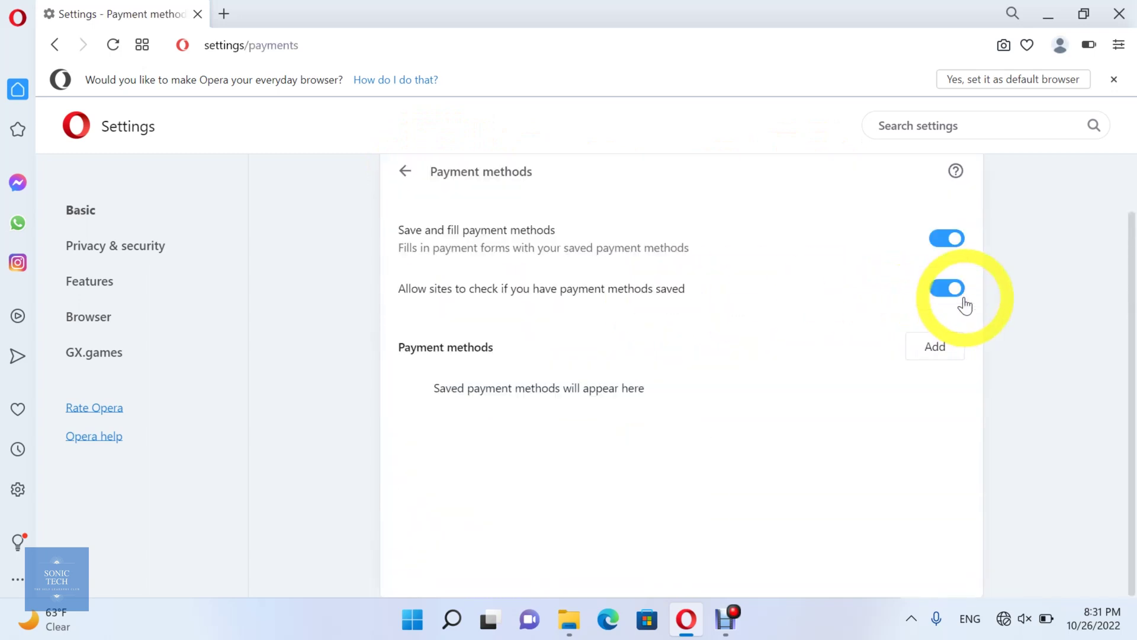
Turn both payment switches off and back on, leaving saving and site checks enabled
{"action": "scroll", "coordinate": [757, 279], "scroll_direction": "up", "scroll_amount": 1}
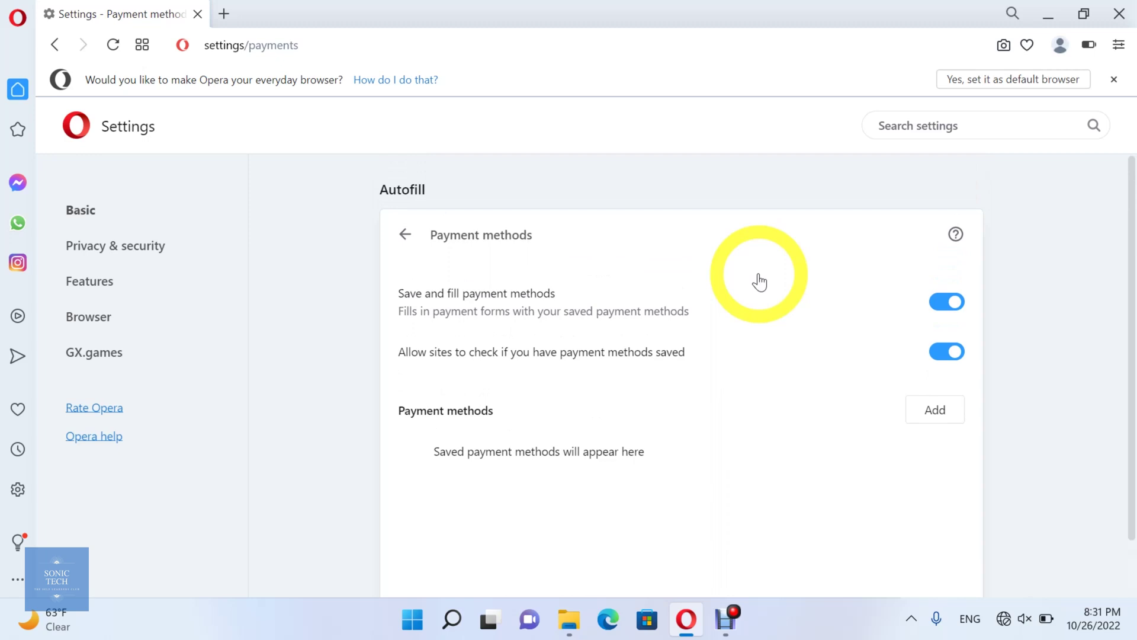
{"action": "left_click", "coordinate": [945, 304]}
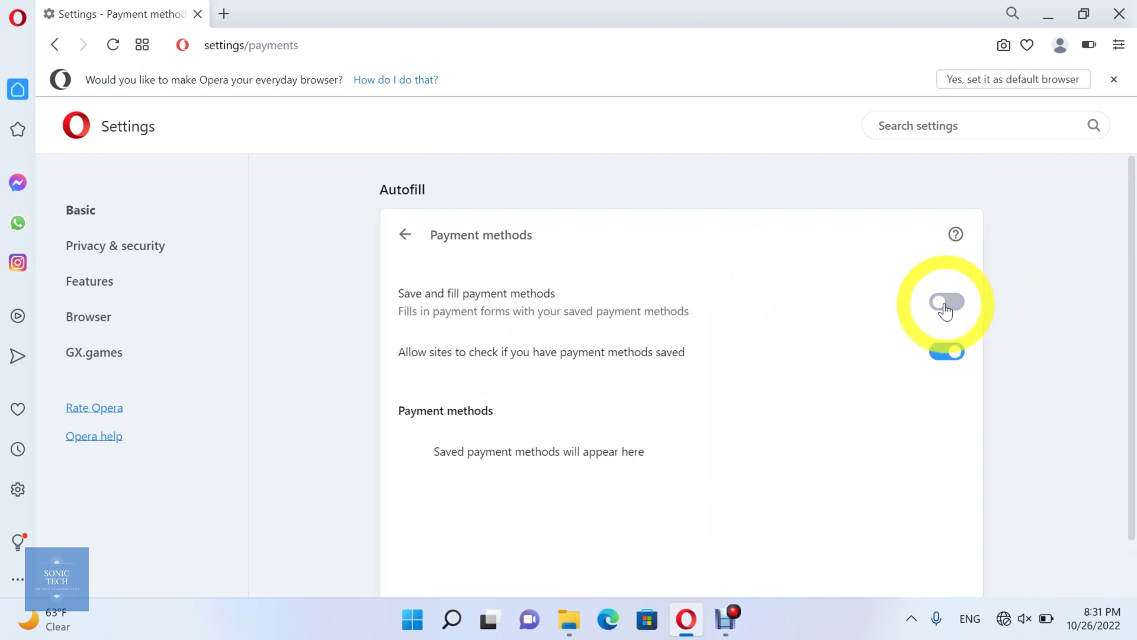
{"action": "left_click", "coordinate": [945, 304]}
{"action": "left_click", "coordinate": [958, 361]}
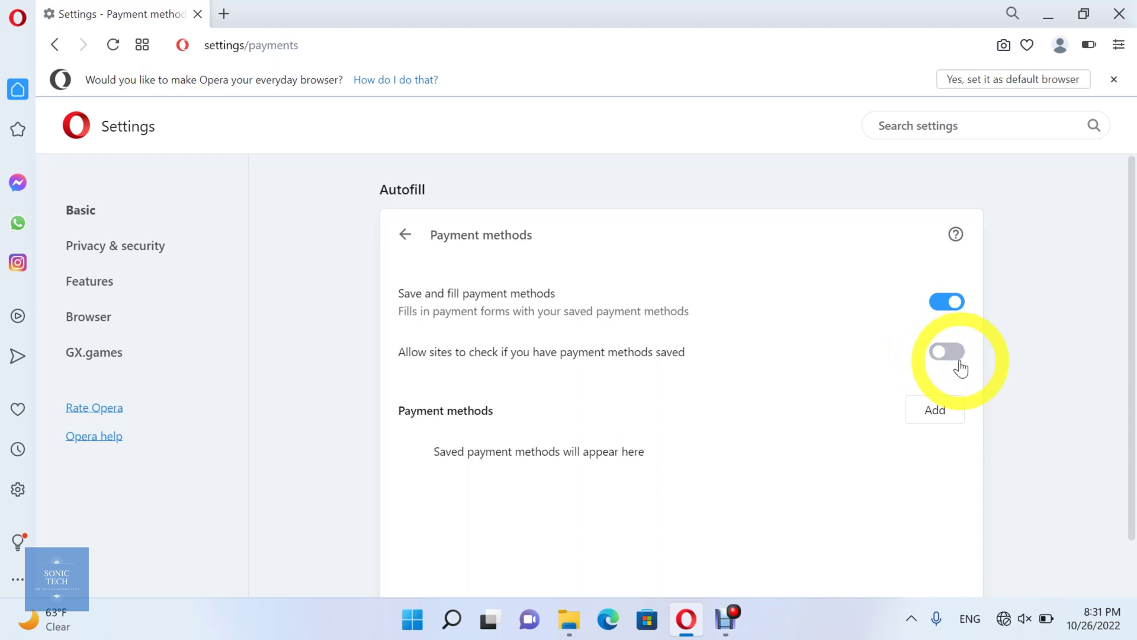
{"action": "left_click", "coordinate": [953, 361]}
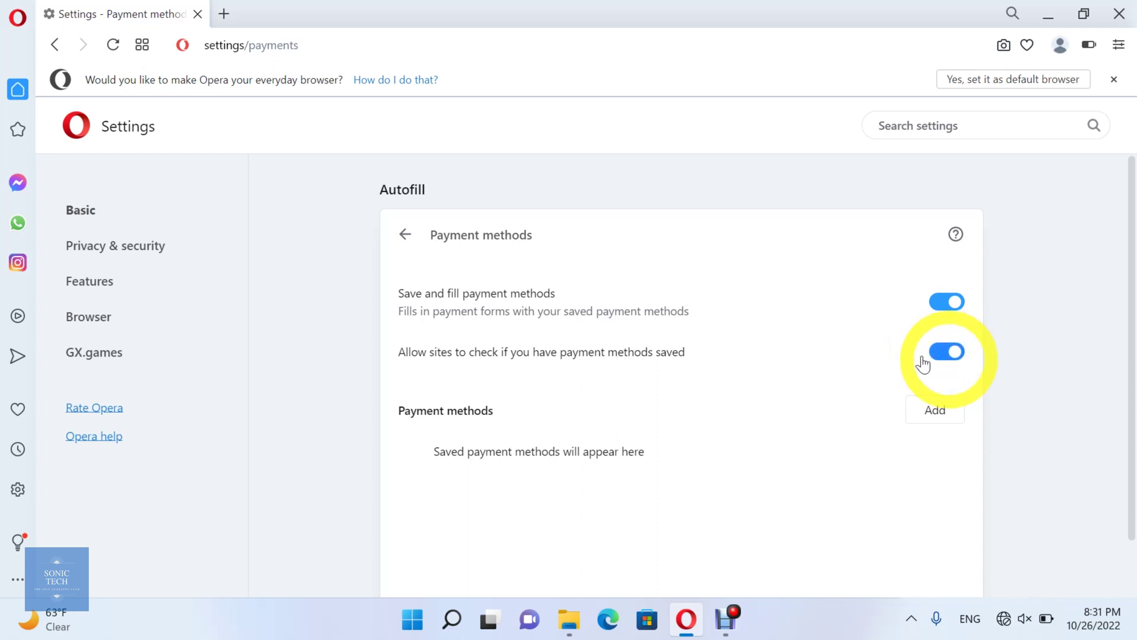
Start a new card, enter the card number and choose 2023 as the expiry year
{"action": "left_click", "coordinate": [933, 414]}
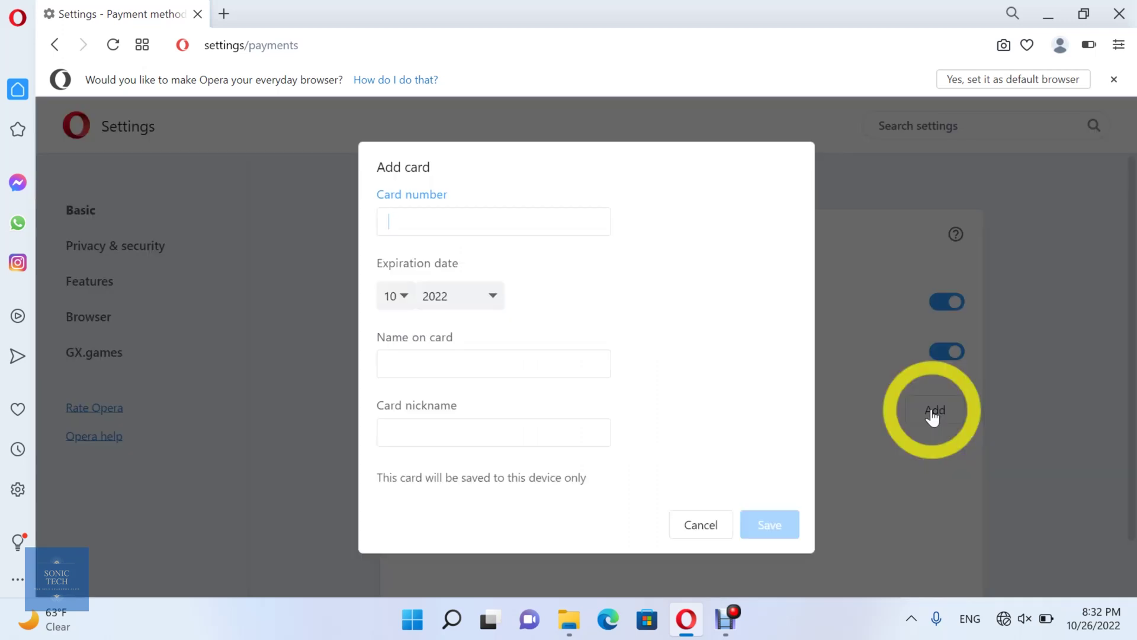
{"action": "type", "text": "1234"}
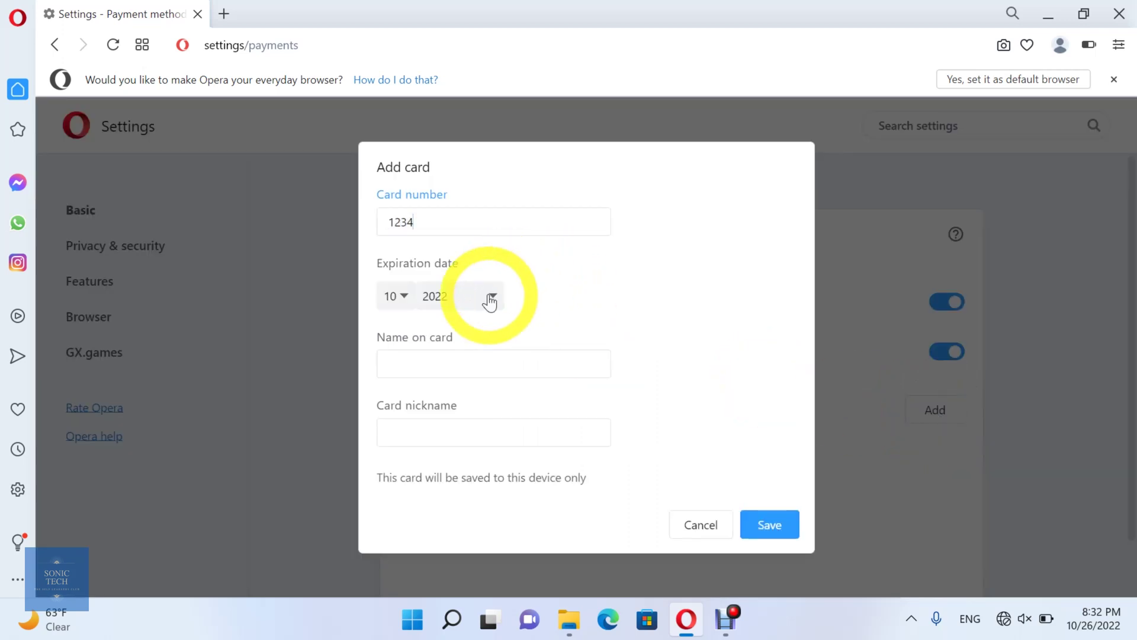
{"action": "left_click", "coordinate": [492, 296]}
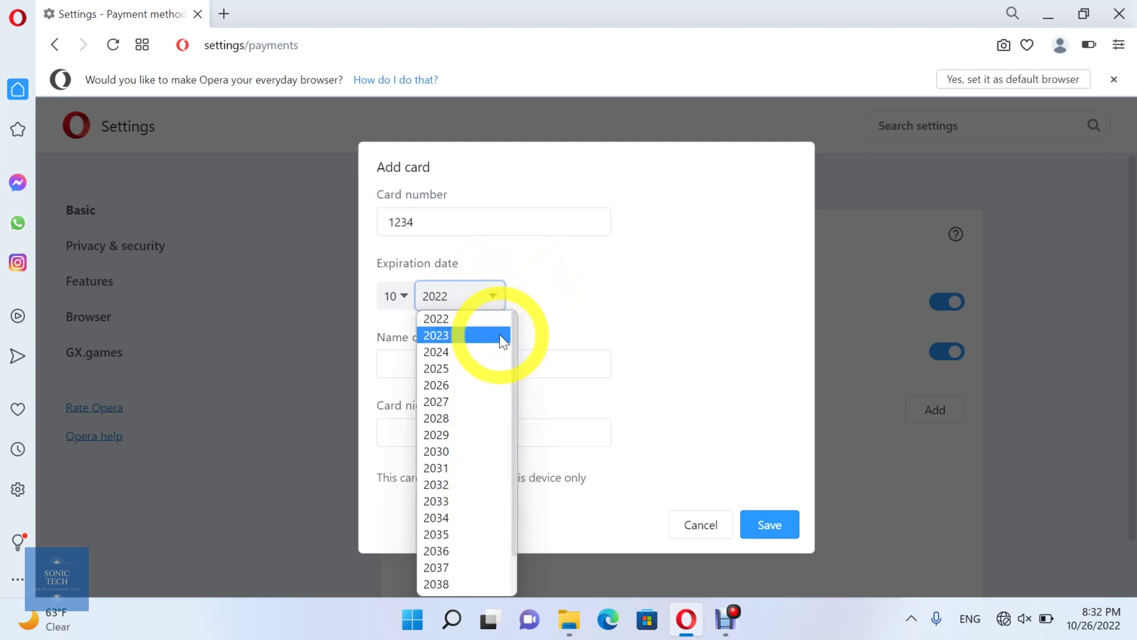
{"action": "left_click", "coordinate": [499, 334]}
{"action": "left_click", "coordinate": [503, 358]}
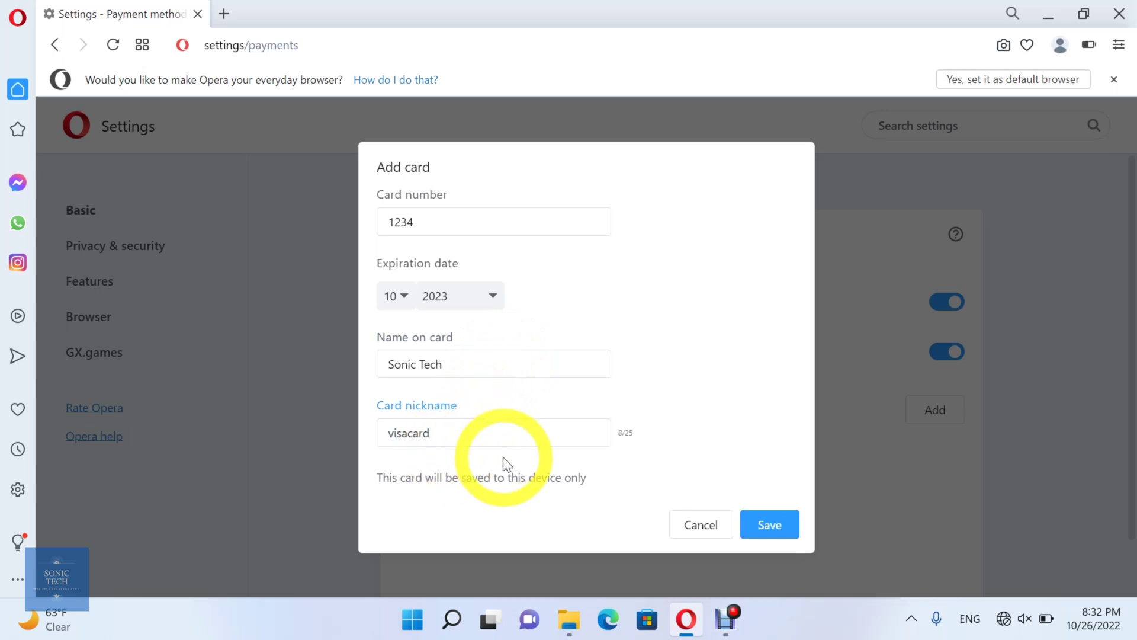
Save the visacard card, cancel out of its Edit view, then remove it
{"action": "left_click", "coordinate": [764, 529]}
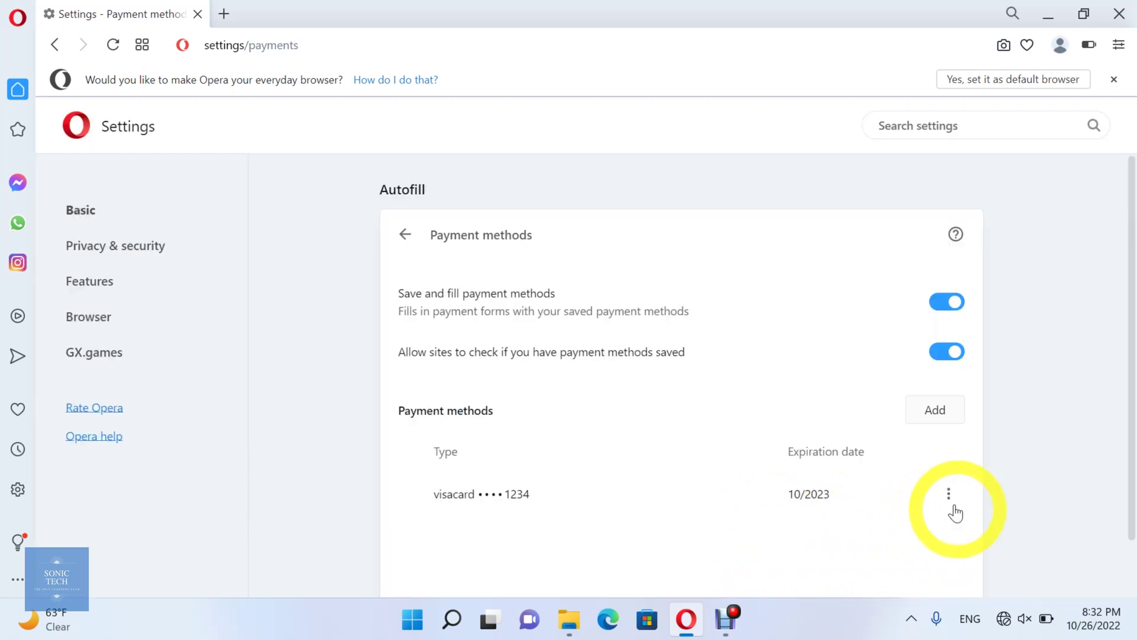
{"action": "left_click", "coordinate": [949, 494]}
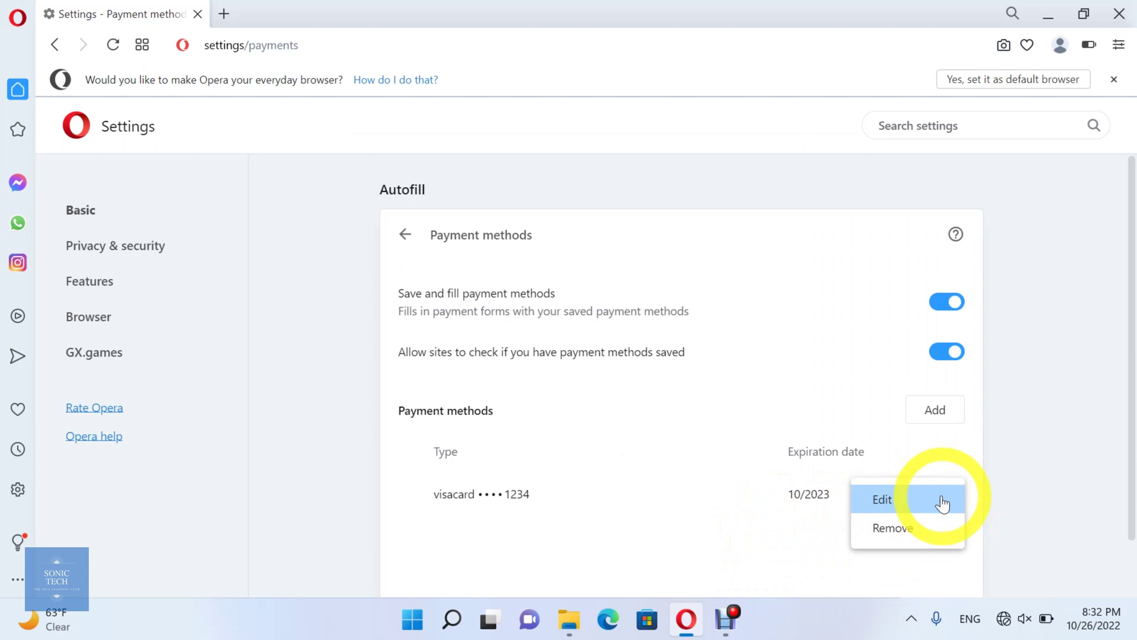
{"action": "left_click", "coordinate": [947, 498]}
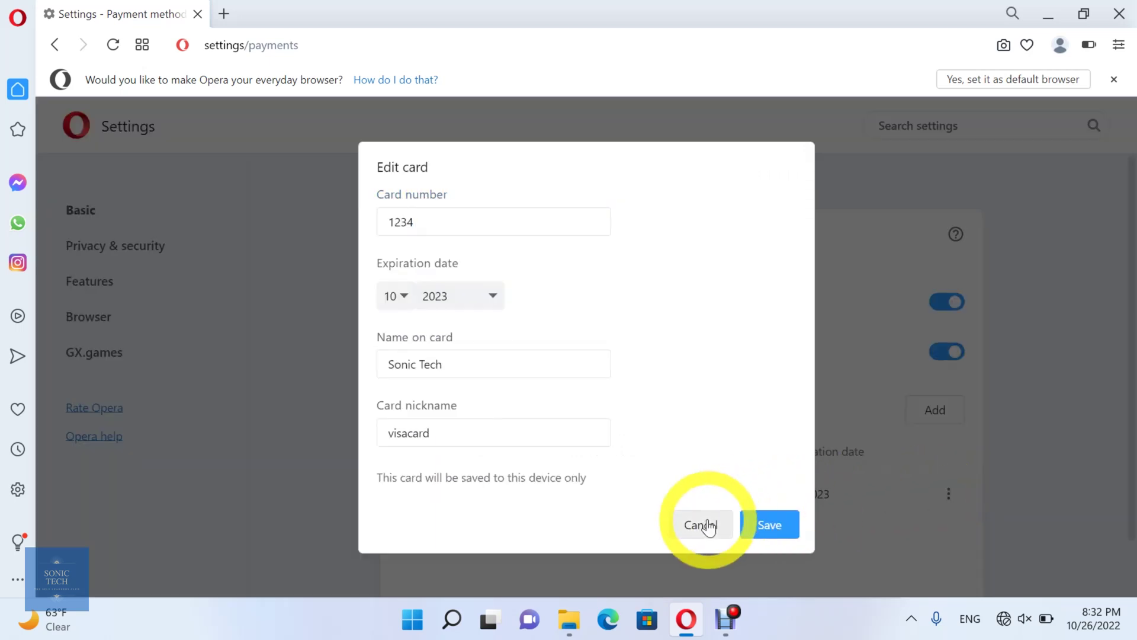
{"action": "left_click", "coordinate": [698, 524]}
{"action": "left_click", "coordinate": [949, 495]}
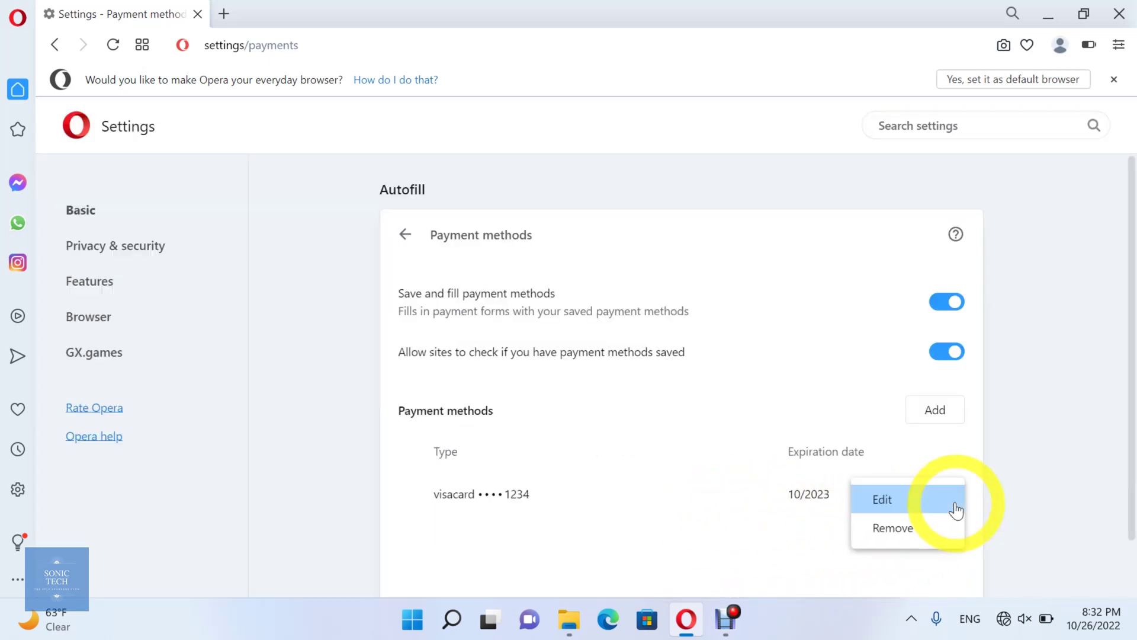
{"action": "left_click", "coordinate": [888, 532]}
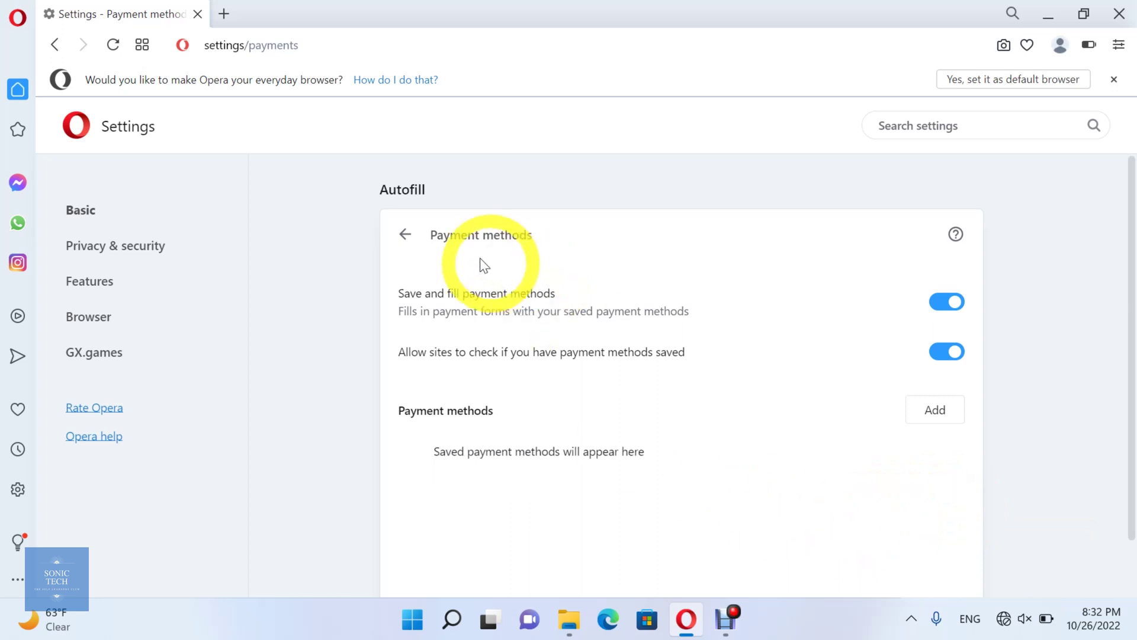
Go back through Settings via Privacy & security to the Addresses and more autofill page
{"action": "left_click", "coordinate": [406, 235]}
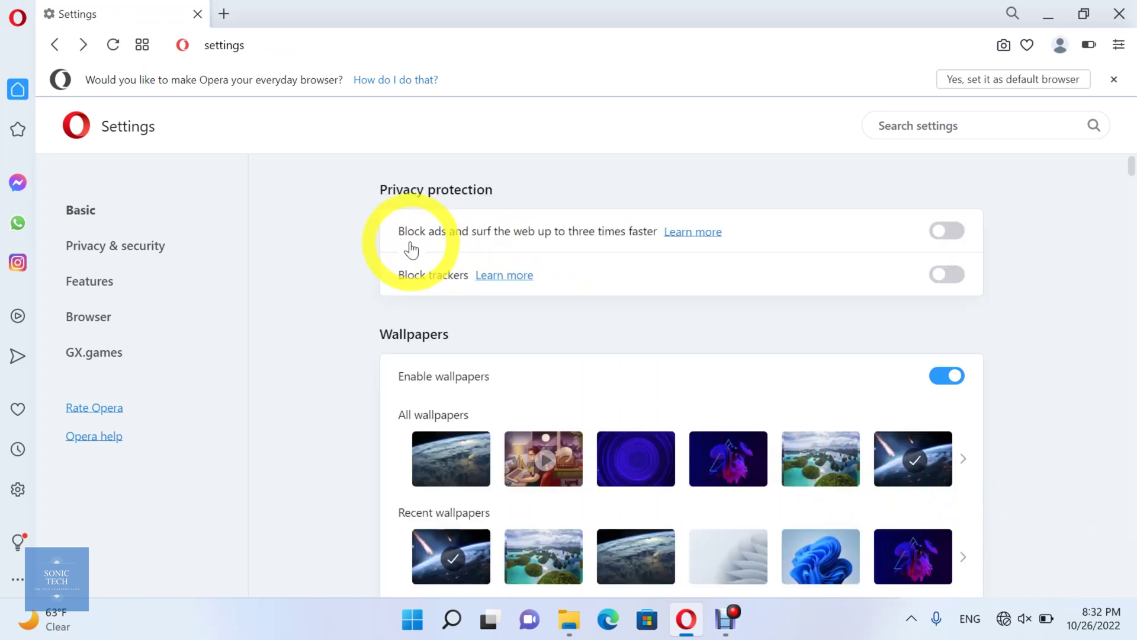
{"action": "scroll", "coordinate": [572, 375], "scroll_direction": "down", "scroll_amount": 15}
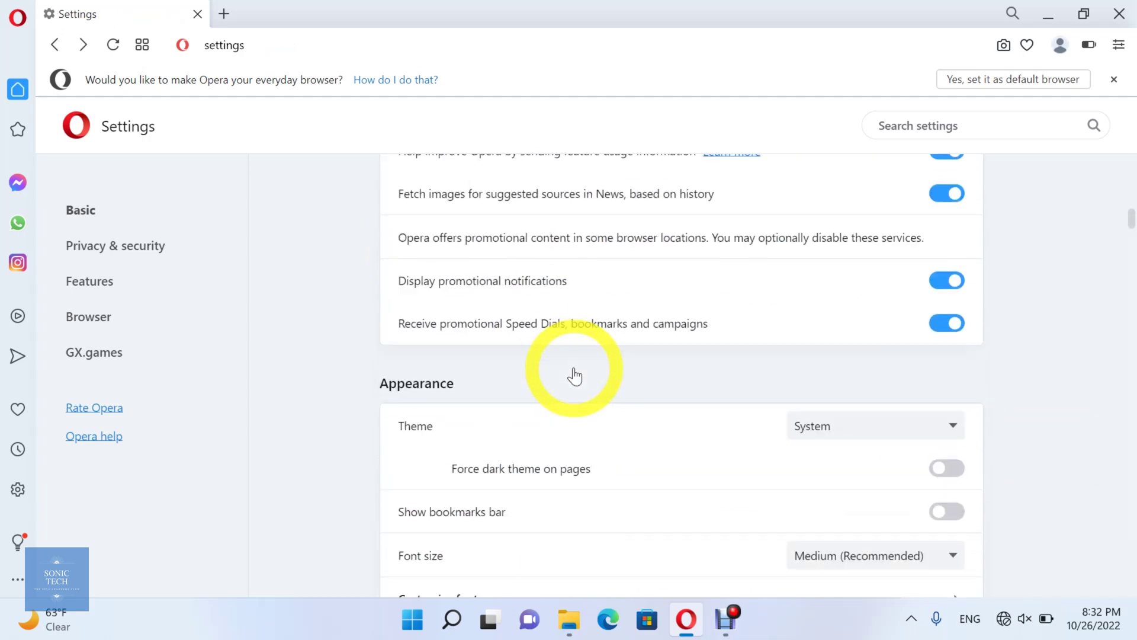
{"action": "scroll", "coordinate": [574, 376], "scroll_direction": "down", "scroll_amount": 20}
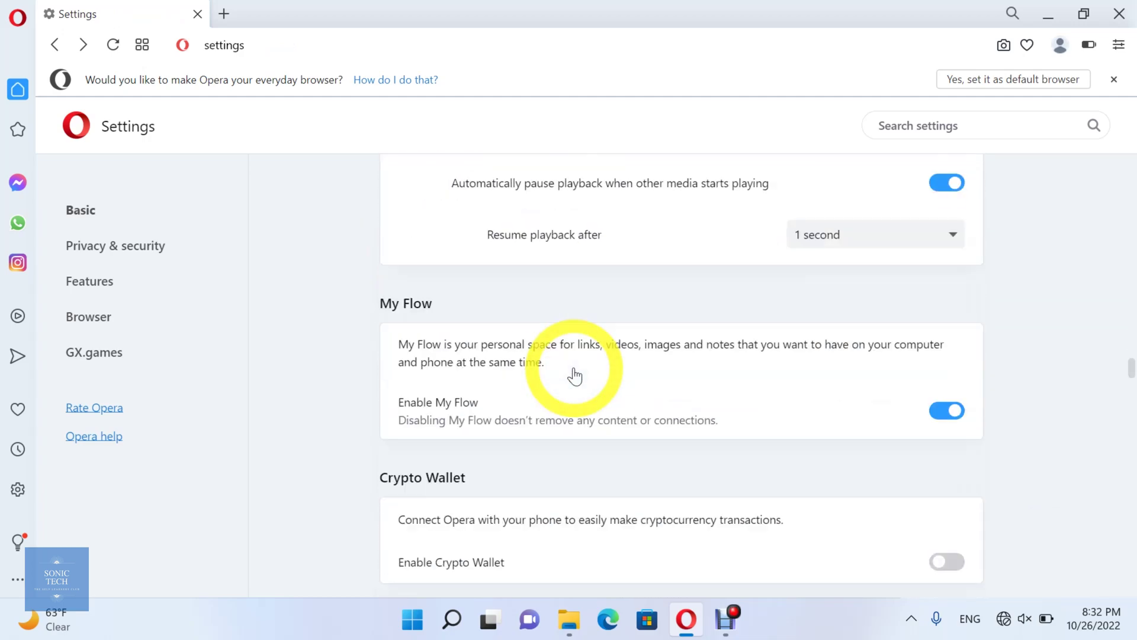
{"action": "scroll", "coordinate": [574, 376], "scroll_direction": "down", "scroll_amount": 15}
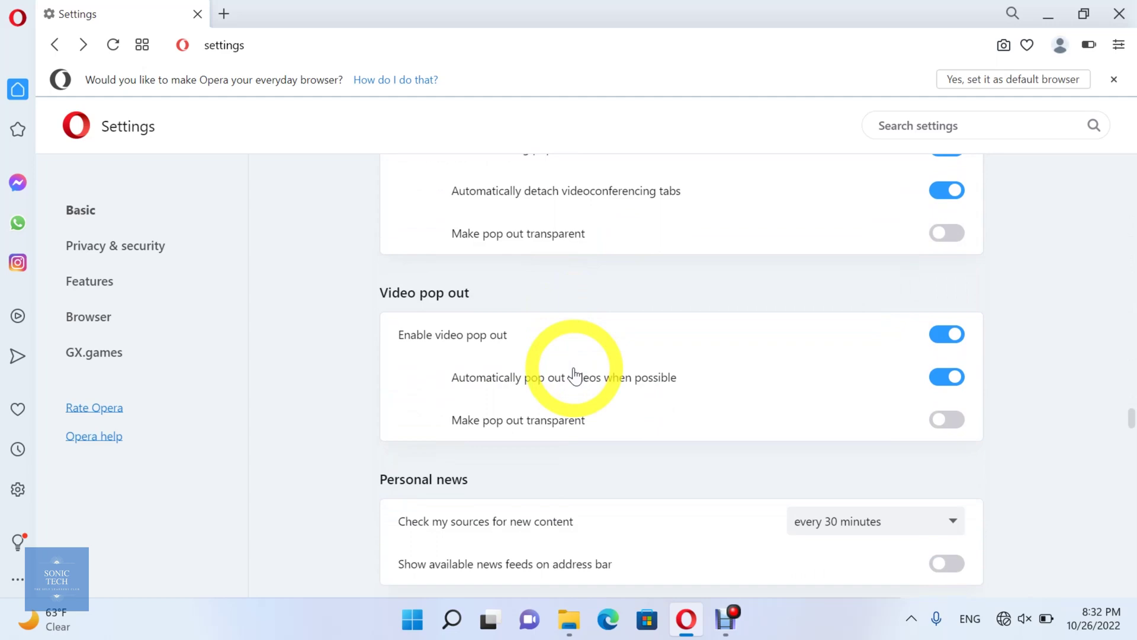
{"action": "scroll", "coordinate": [574, 376], "scroll_direction": "down", "scroll_amount": 7}
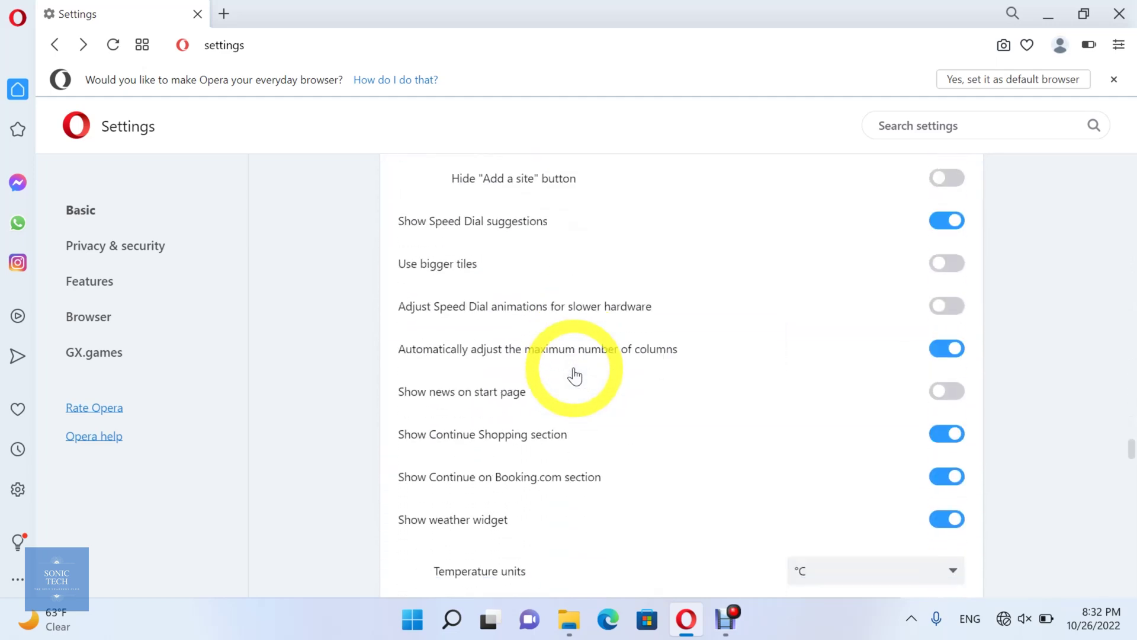
{"action": "left_click", "coordinate": [120, 245]}
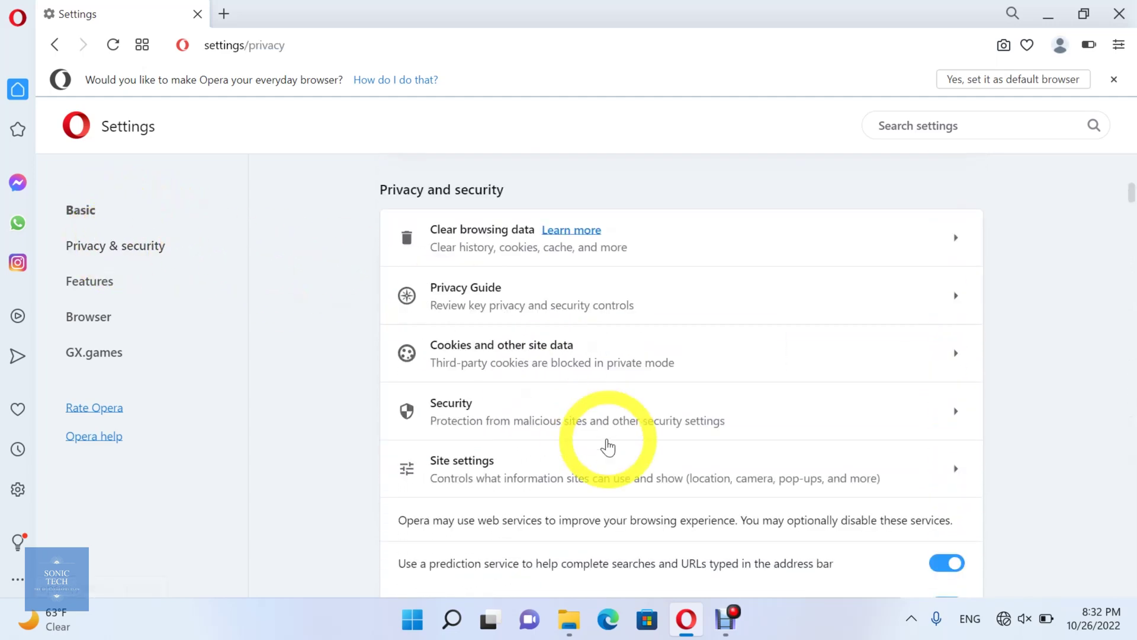
{"action": "scroll", "coordinate": [608, 447], "scroll_direction": "up", "scroll_amount": 3}
{"action": "scroll", "coordinate": [608, 447], "scroll_direction": "down", "scroll_amount": 20}
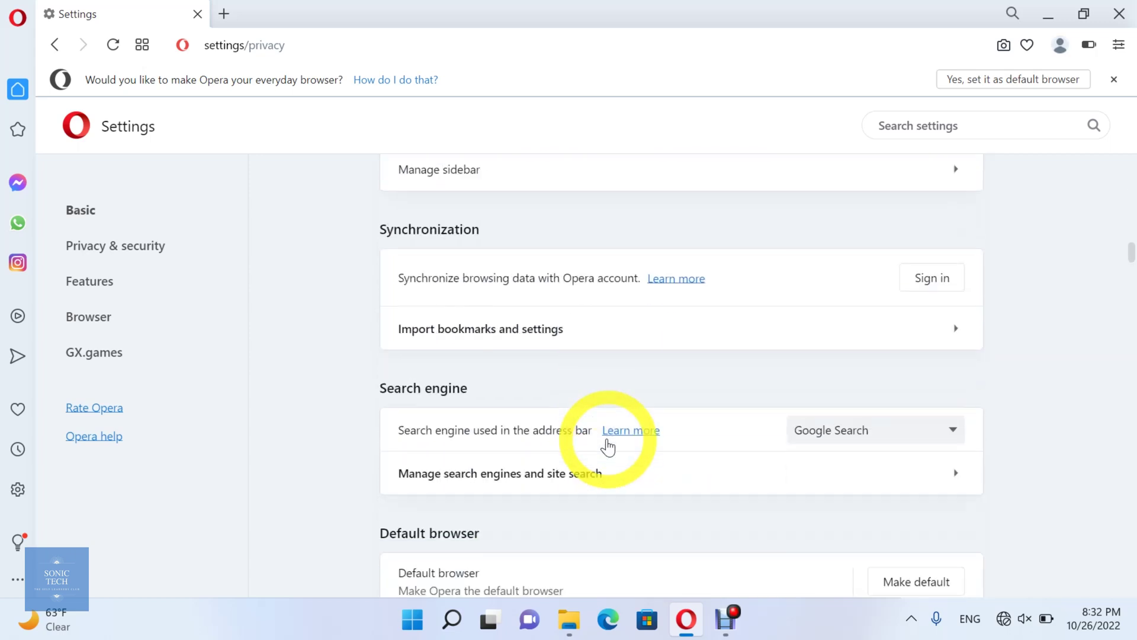
{"action": "scroll", "coordinate": [608, 447], "scroll_direction": "down", "scroll_amount": 2}
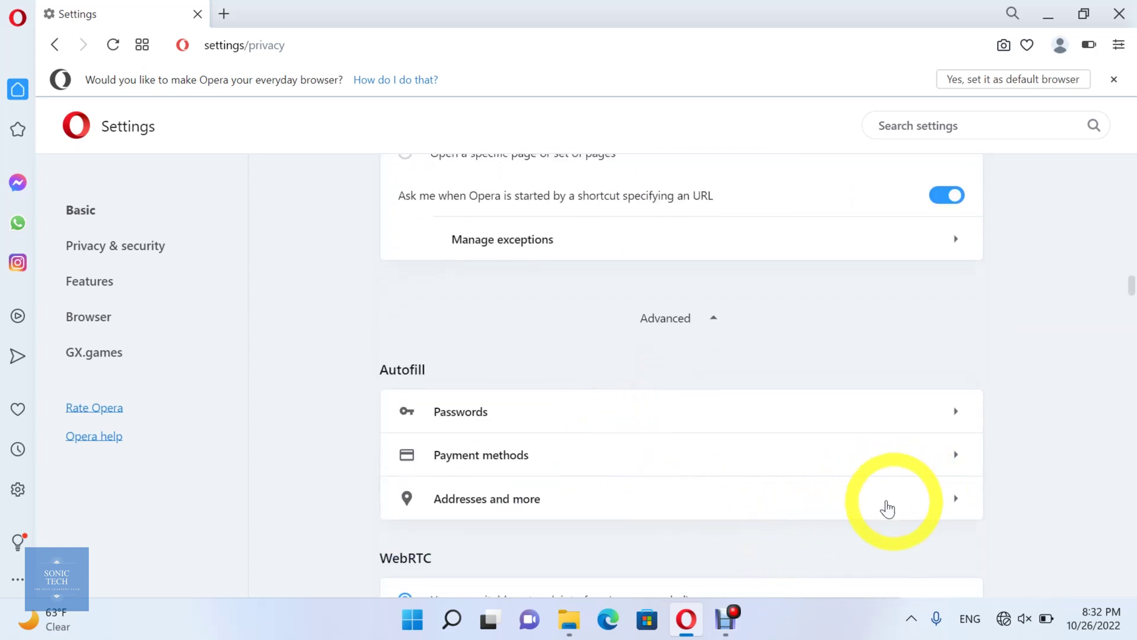
{"action": "left_click", "coordinate": [932, 503]}
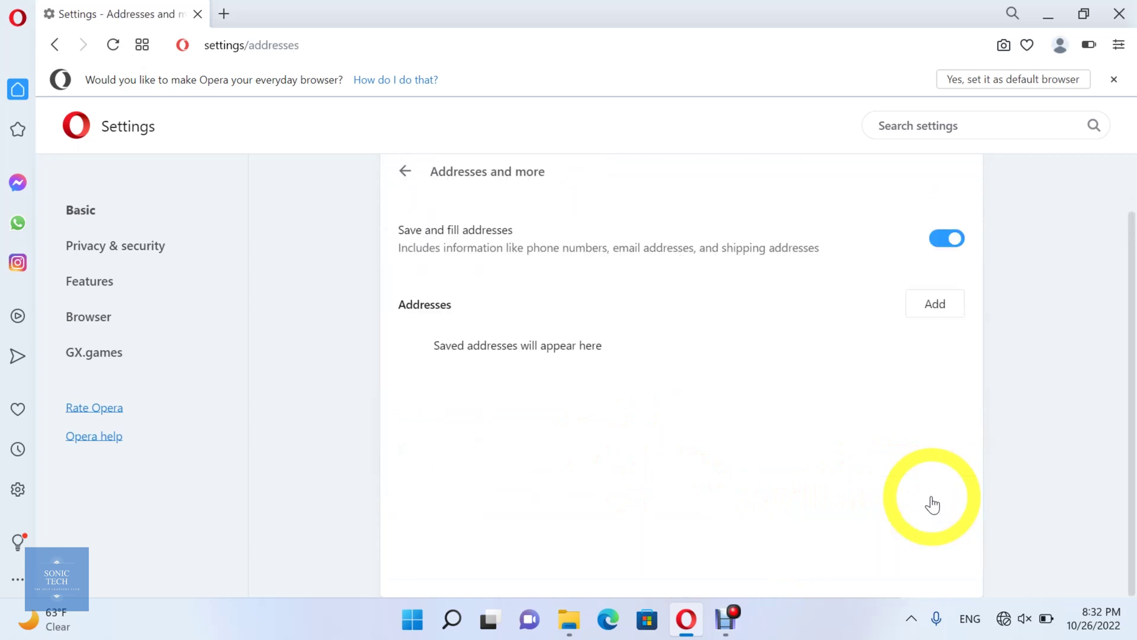
{"action": "scroll", "coordinate": [799, 276], "scroll_direction": "up", "scroll_amount": 1}
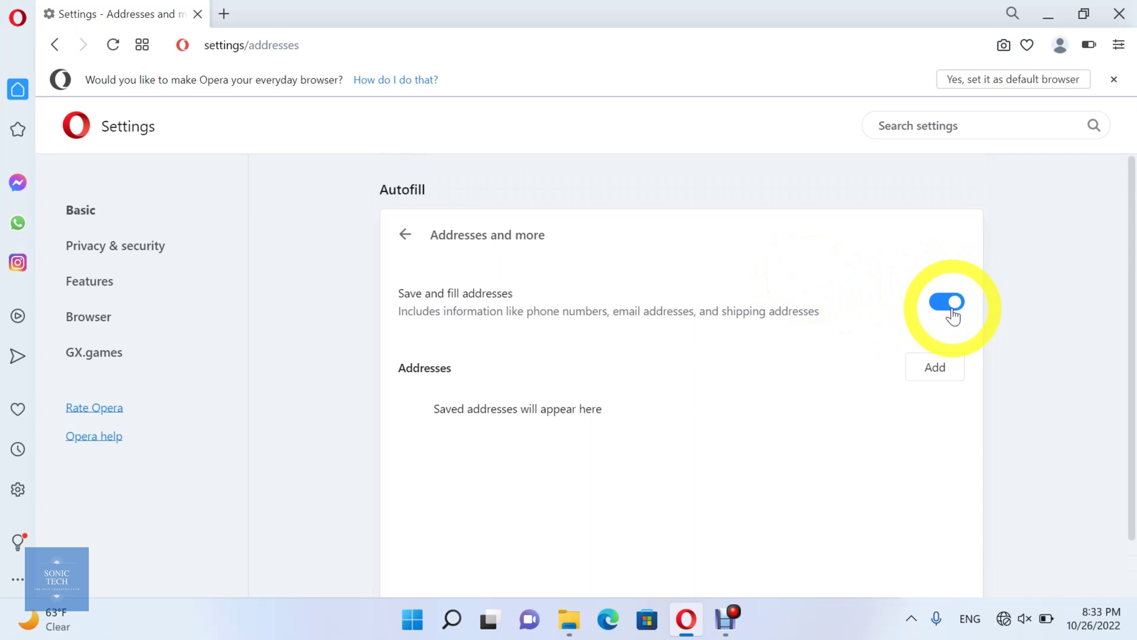
{"action": "left_click", "coordinate": [952, 316]}
{"action": "left_click", "coordinate": [952, 317]}
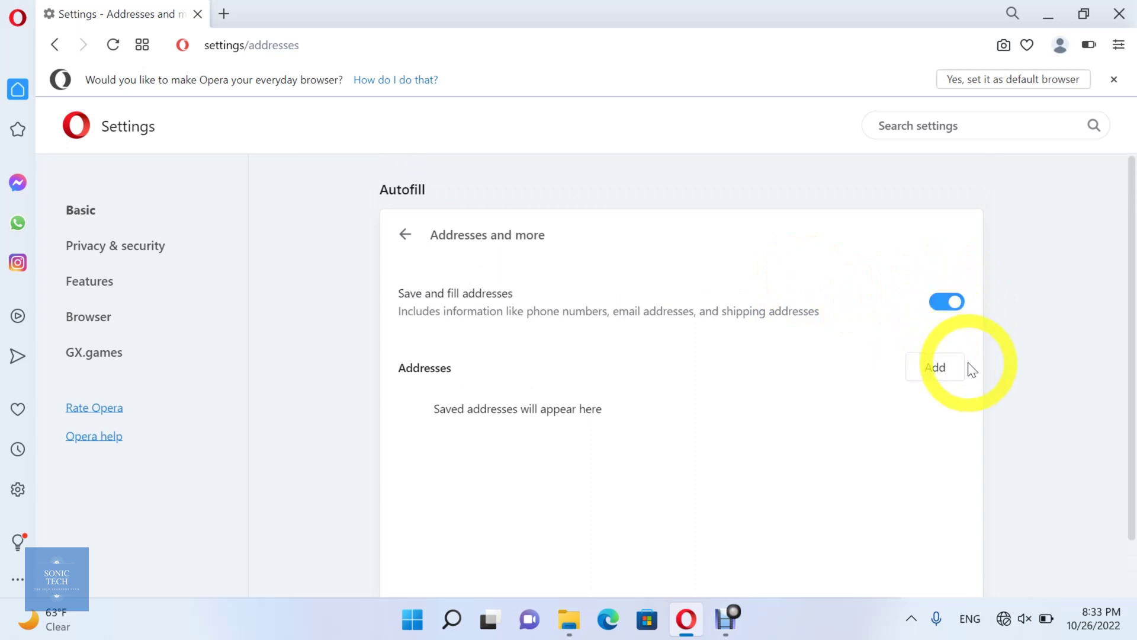
Start a new address and set its Country/Region to United Kingdom
{"action": "left_click", "coordinate": [935, 368]}
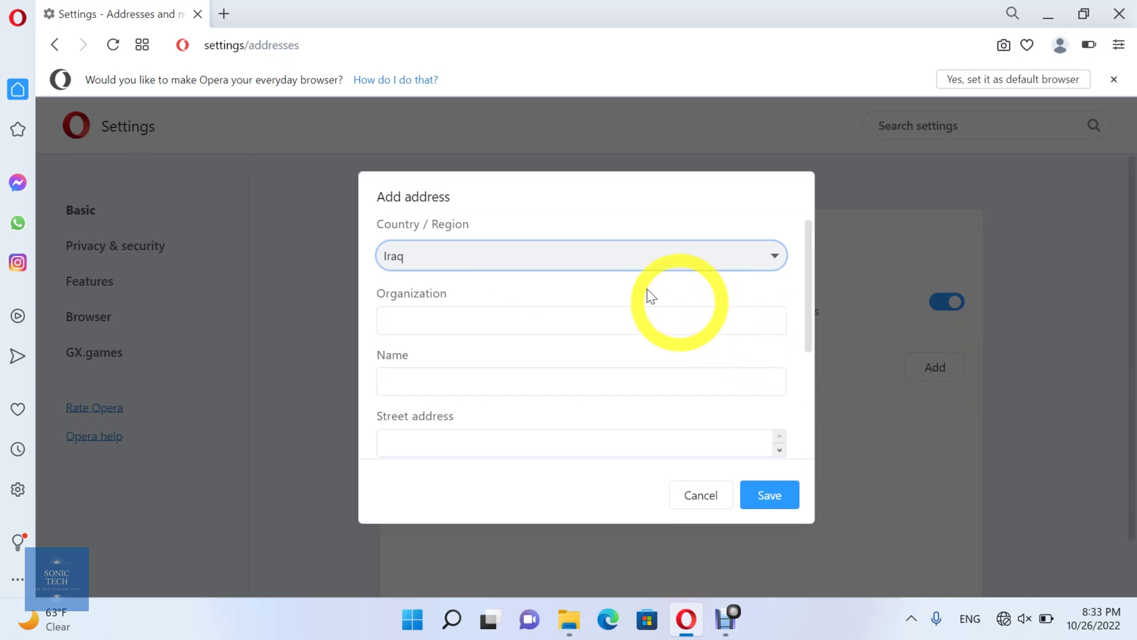
{"action": "left_click", "coordinate": [668, 274]}
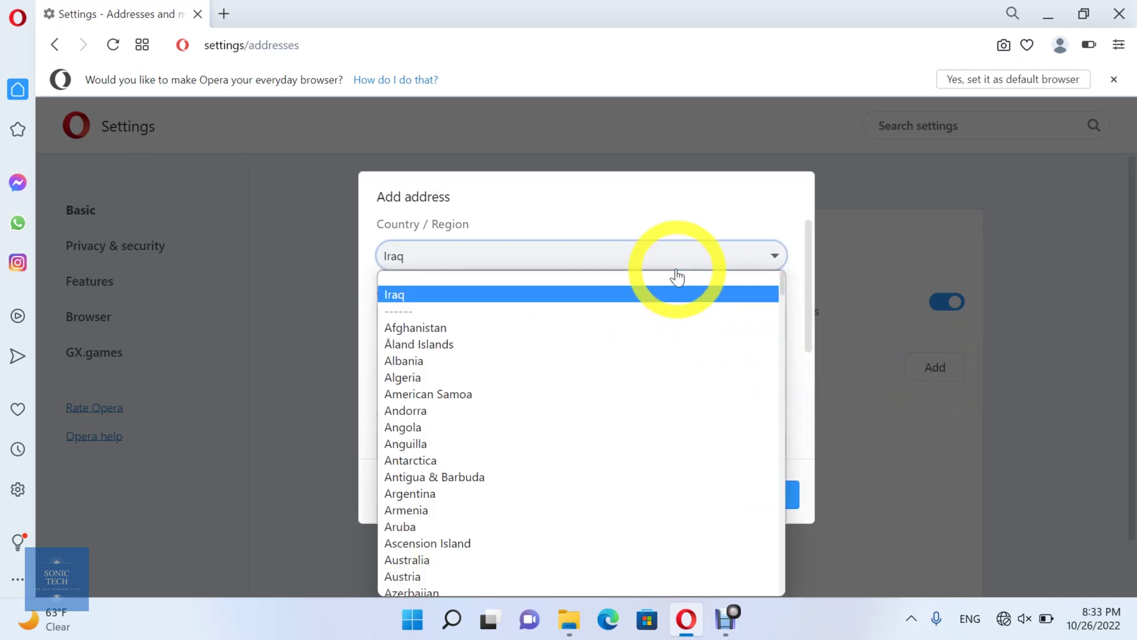
{"action": "type", "text": "united"}
{"action": "key", "text": "Return"}
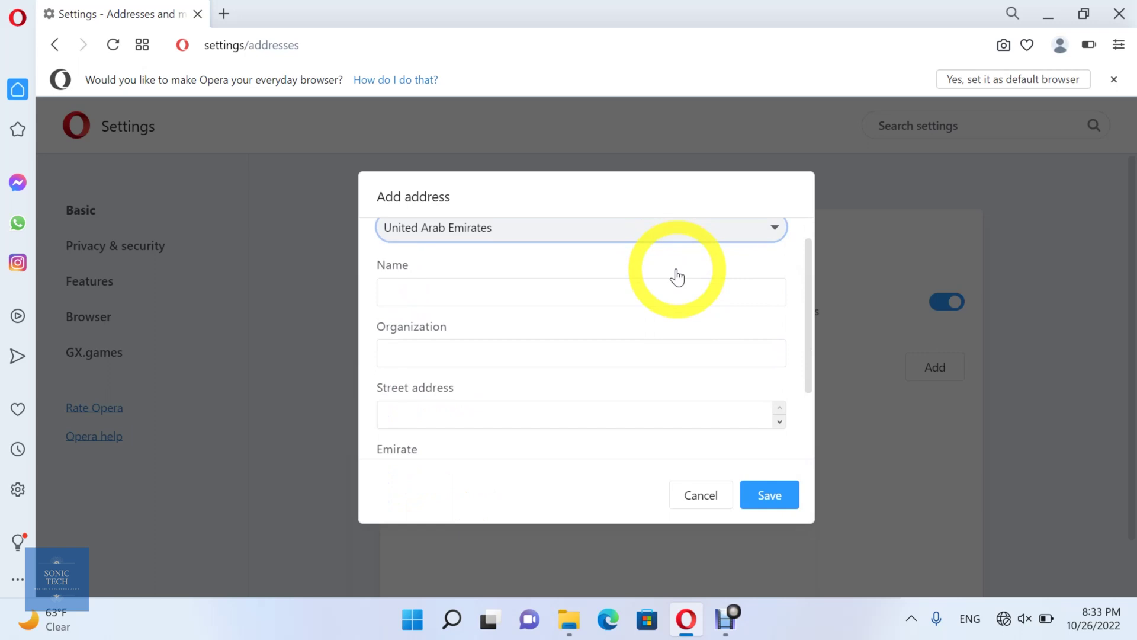
{"action": "left_click", "coordinate": [678, 238]}
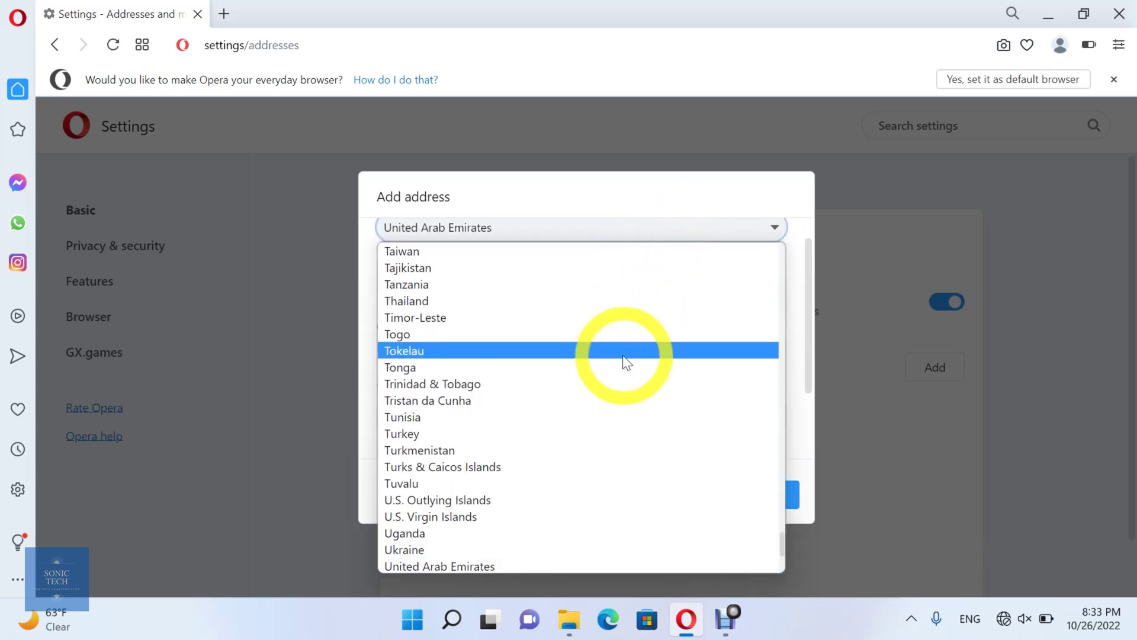
{"action": "scroll", "coordinate": [622, 360], "scroll_direction": "down", "scroll_amount": 3}
{"action": "left_click", "coordinate": [476, 496]}
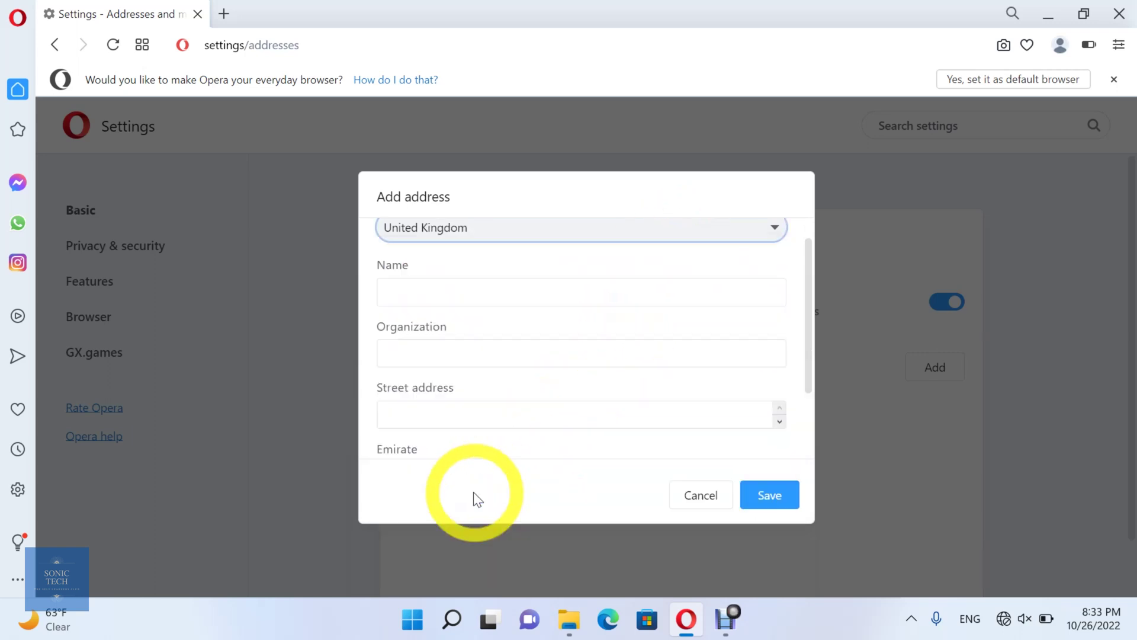
Enter the contact name and the organization 'Ssonictech Co.' in the address form
{"action": "left_click", "coordinate": [501, 292]}
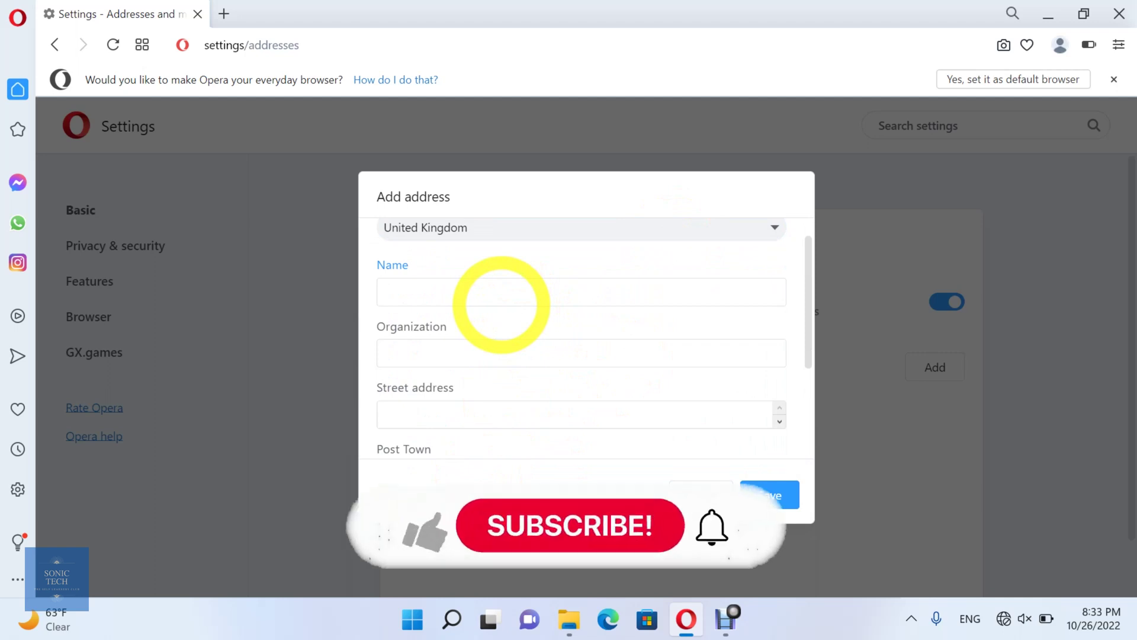
{"action": "type", "text": "Sonic Tech"}
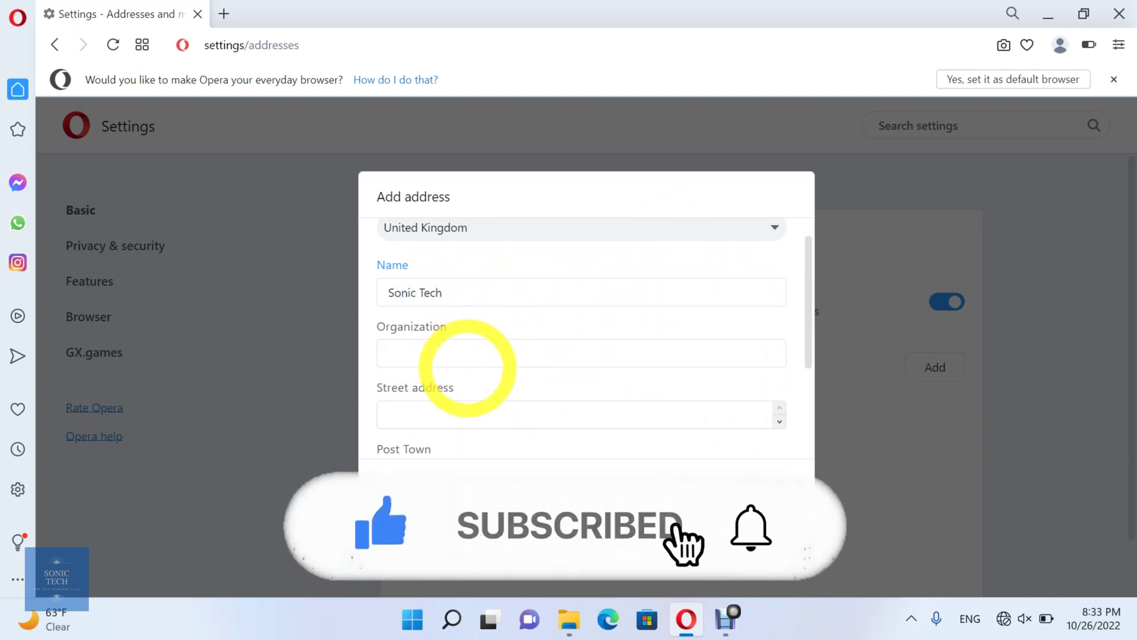
{"action": "left_click", "coordinate": [468, 365]}
{"action": "type", "text": "S"}
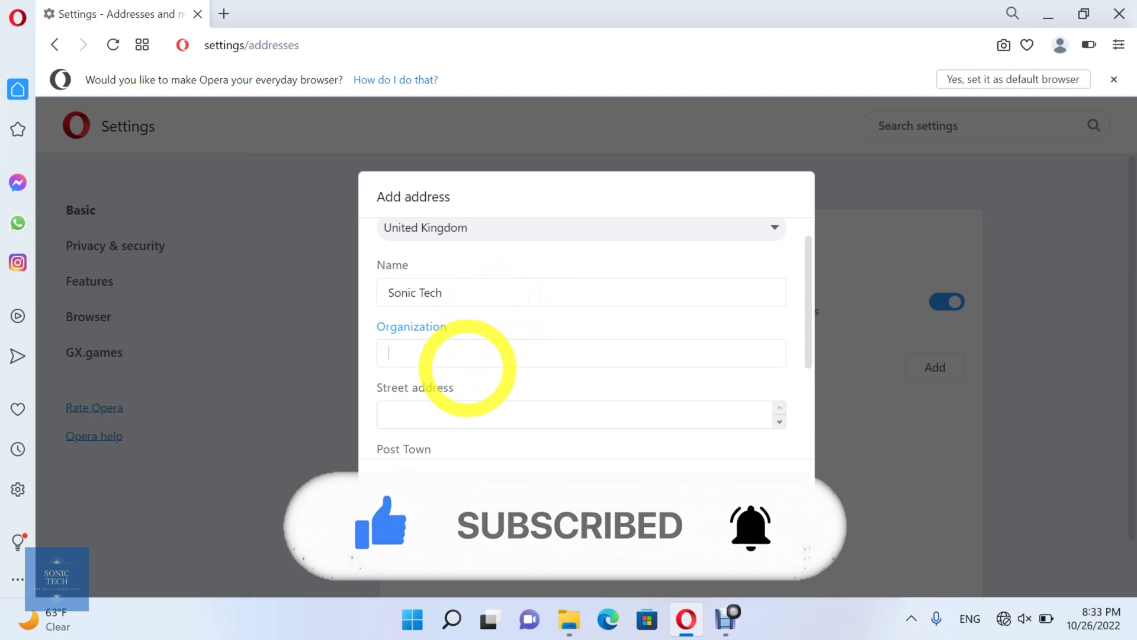
{"action": "type", "text": "sonictech"}
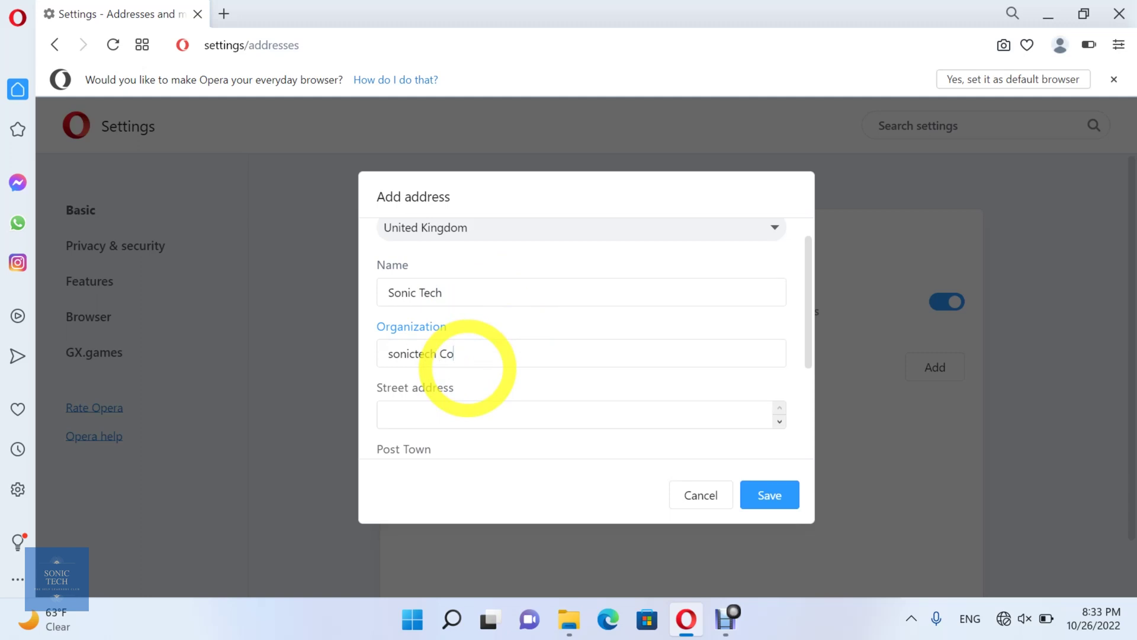
{"action": "type", "text": "Co."}
{"action": "scroll", "coordinate": [467, 367], "scroll_direction": "down", "scroll_amount": 2}
Fill in the street address, phone number and e-mail, then save the address
{"action": "left_click", "coordinate": [481, 349]}
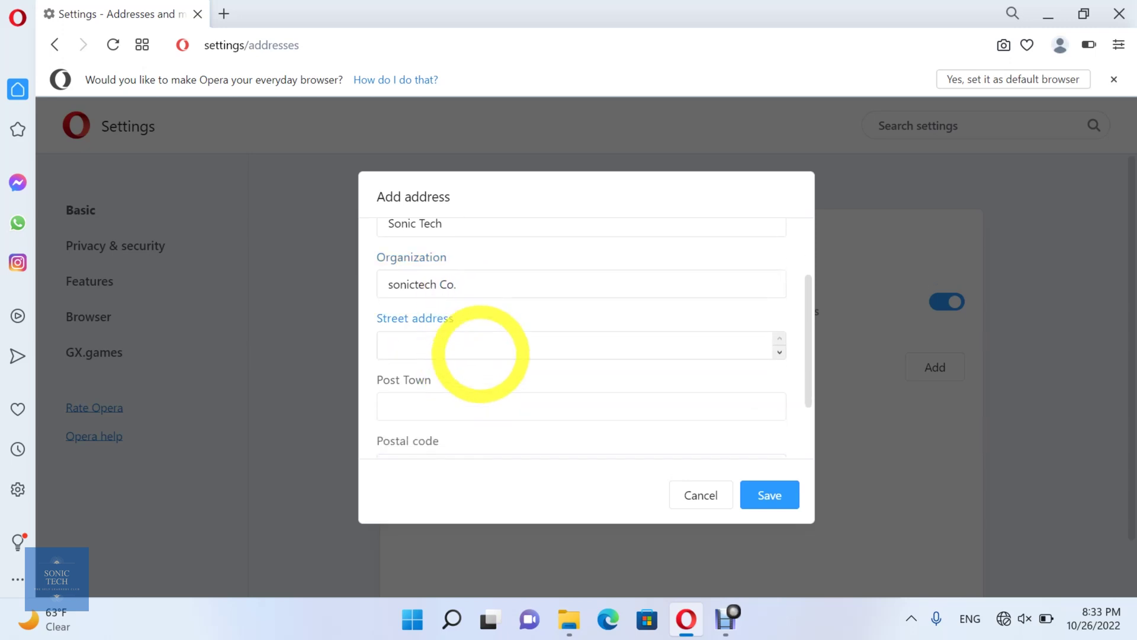
{"action": "type", "text": "S&P St."}
{"action": "scroll", "coordinate": [480, 354], "scroll_direction": "down", "scroll_amount": 1}
{"action": "scroll", "coordinate": [478, 393], "scroll_direction": "down", "scroll_amount": 2}
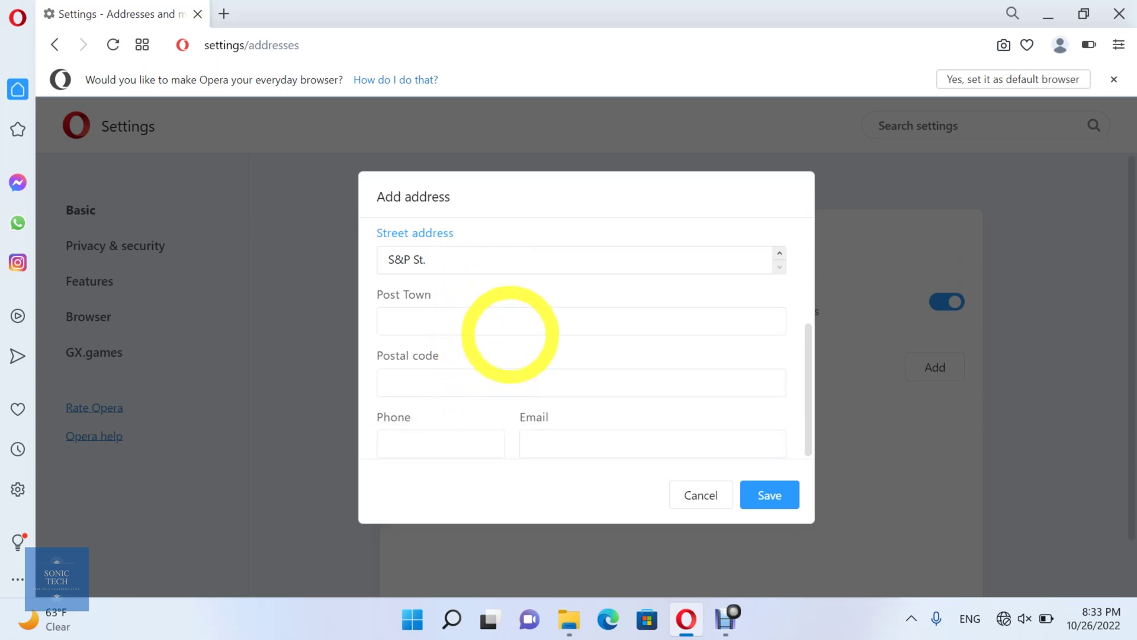
{"action": "left_click", "coordinate": [522, 324]}
{"action": "left_click", "coordinate": [520, 388]}
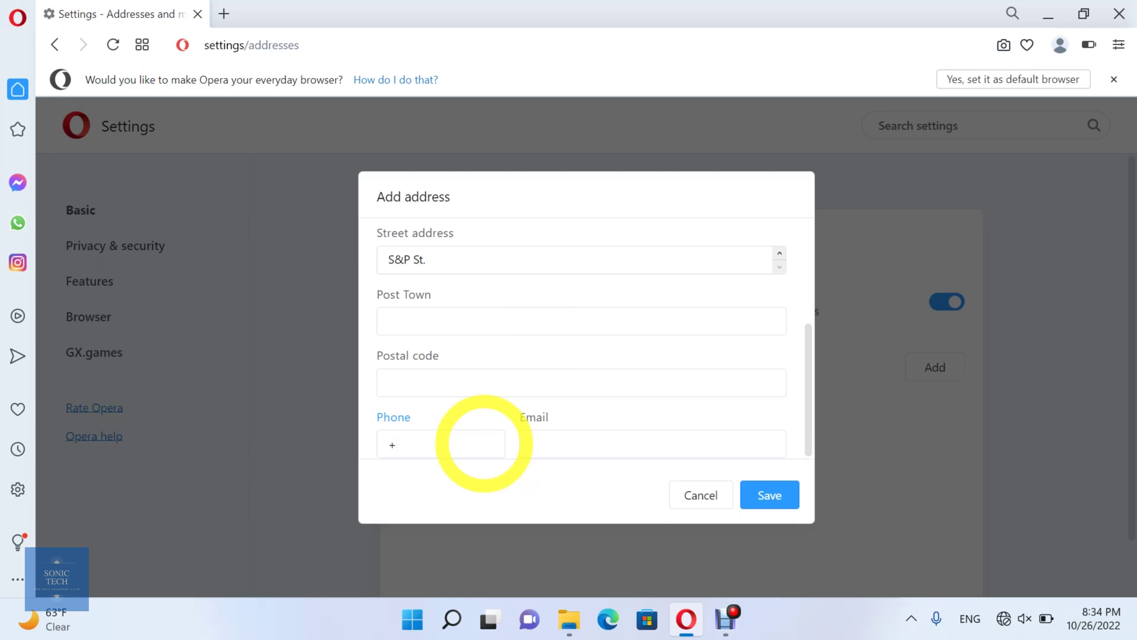
{"action": "type", "text": "24588922"}
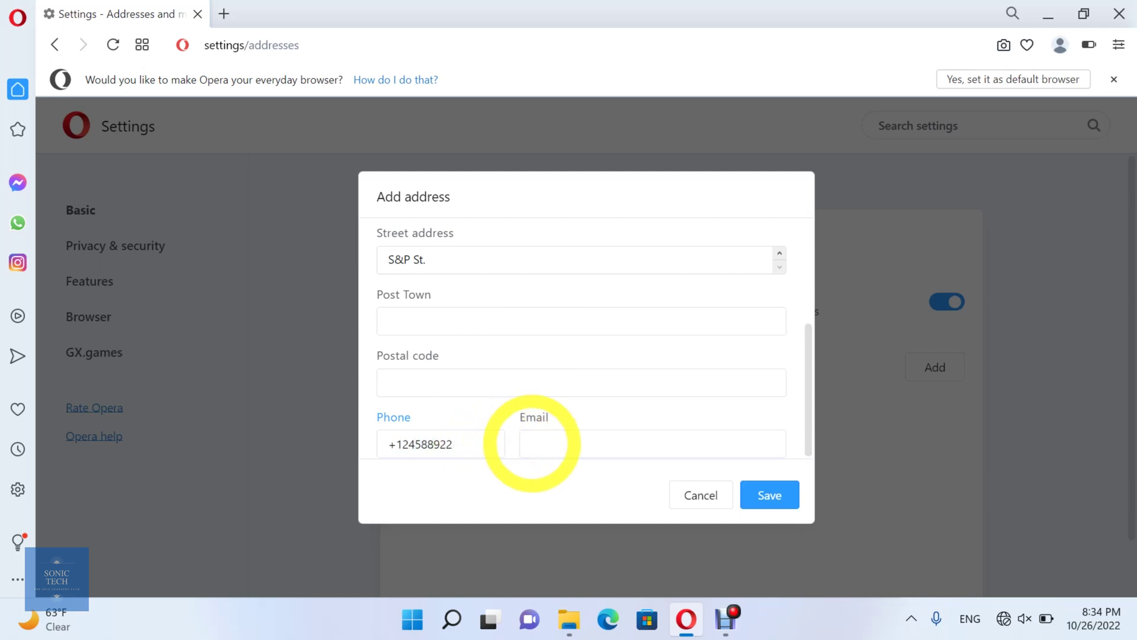
{"action": "left_click", "coordinate": [531, 443]}
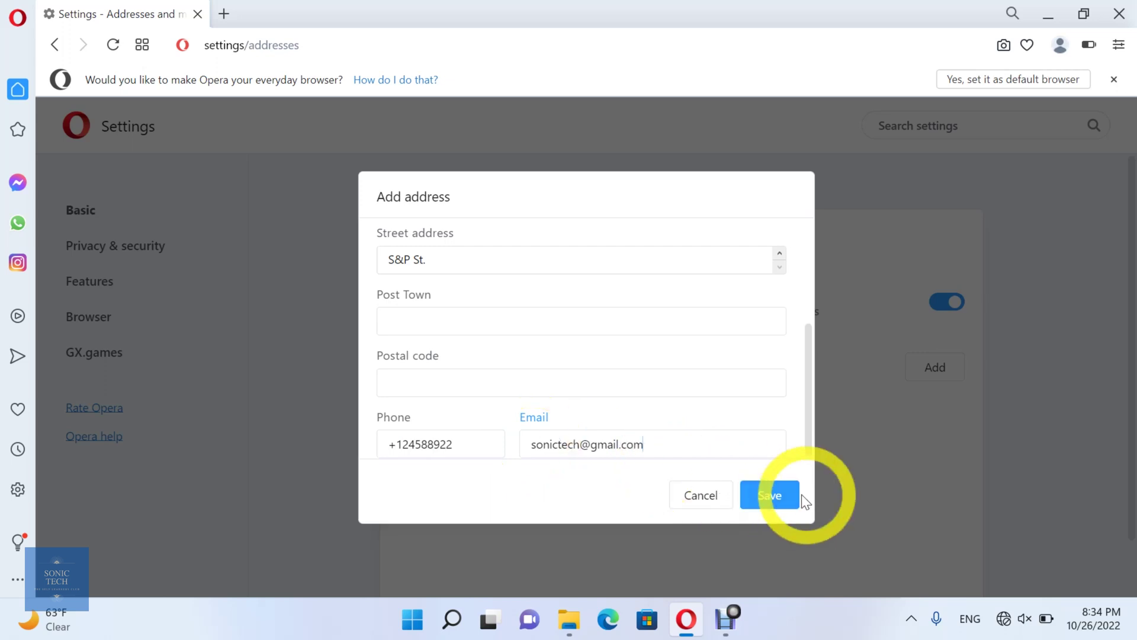
{"action": "left_click", "coordinate": [793, 499]}
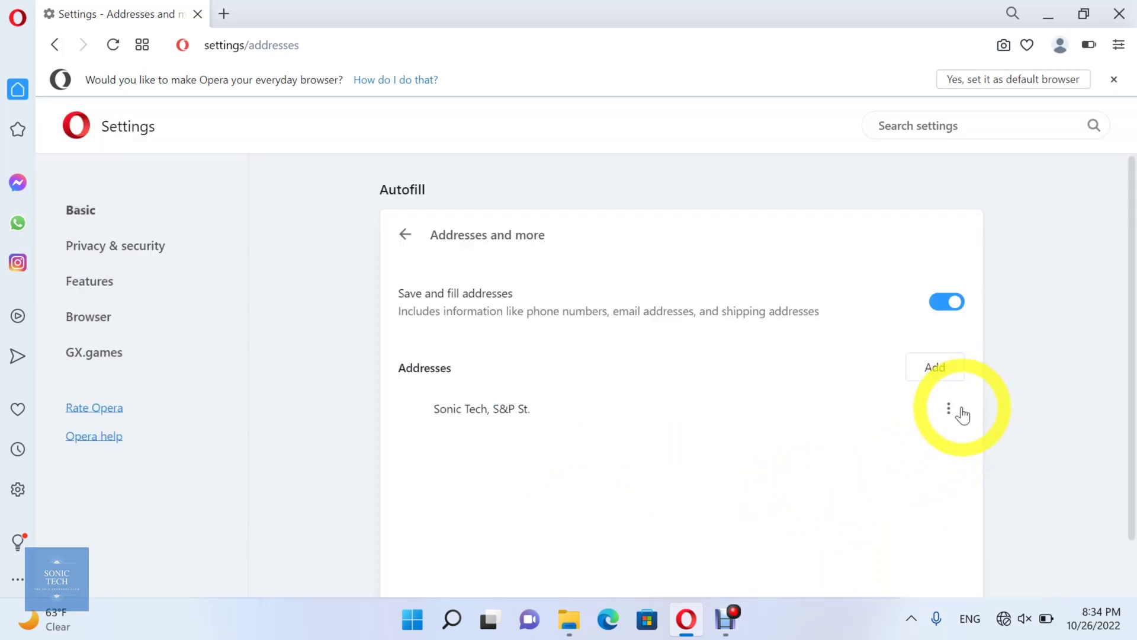
Open the saved United Kingdom address in the Edit address dialog
{"action": "left_click", "coordinate": [948, 408]}
{"action": "left_click", "coordinate": [961, 415]}
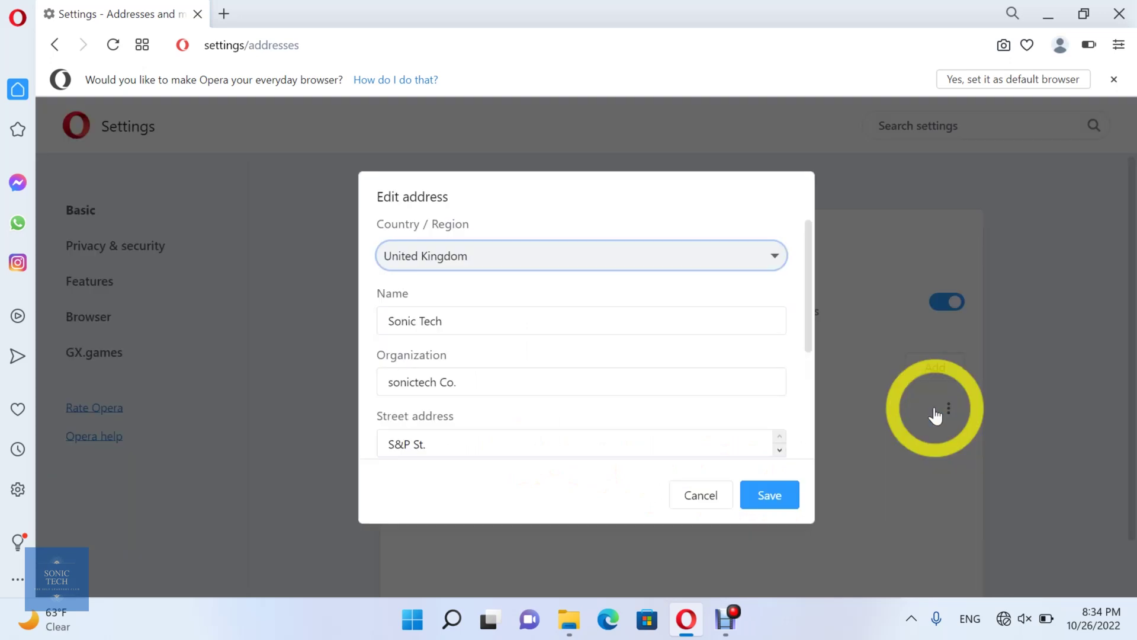